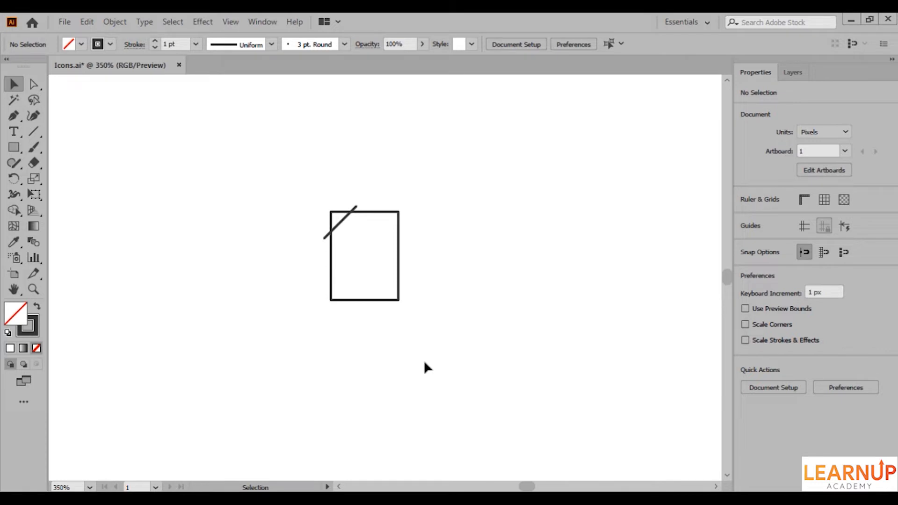
Step: Divide the rectangle along the diagonal line at its upper-left corner using Divide Objects Below, and deselect the result
{"action": "left_click", "coordinate": [339, 226]}
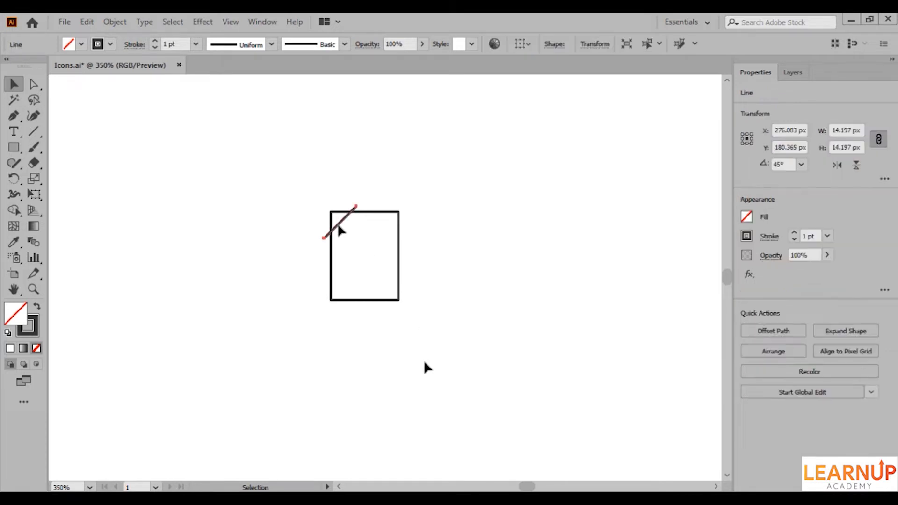
{"action": "left_click", "coordinate": [124, 24]}
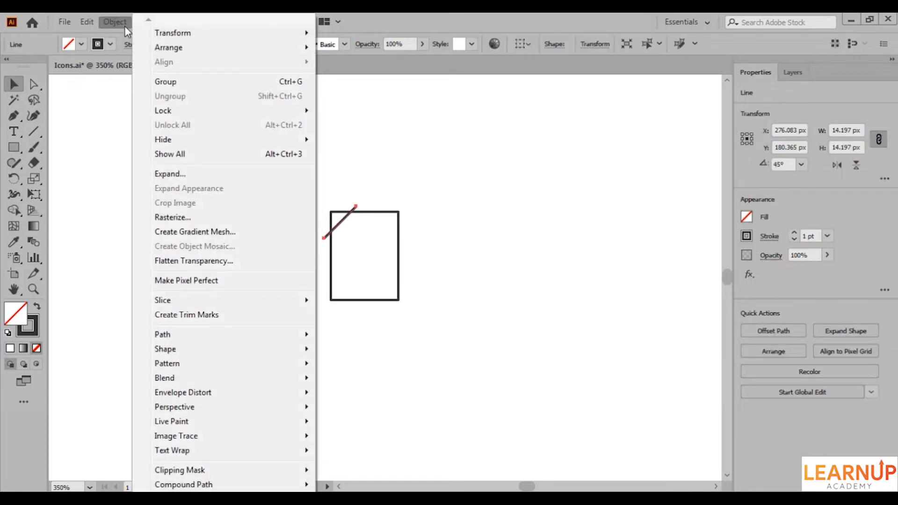
{"action": "mouse_move", "coordinate": [161, 333]}
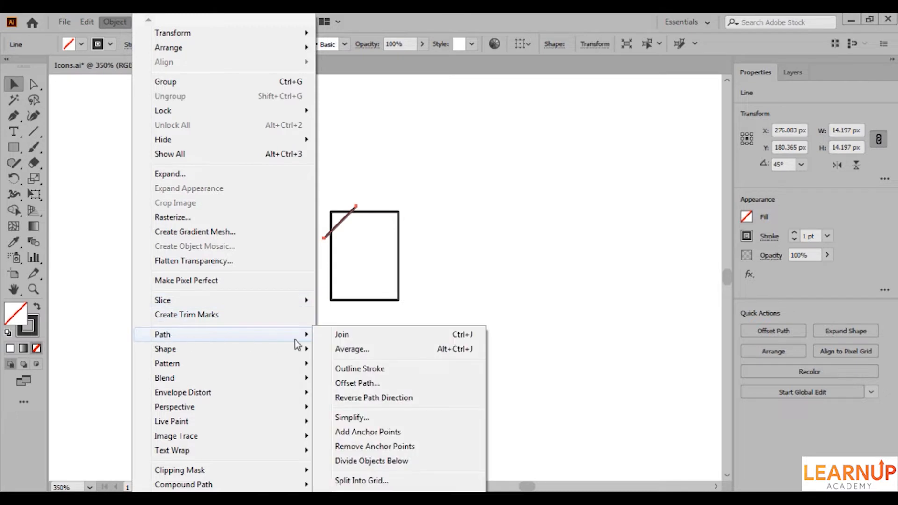
{"action": "left_click", "coordinate": [368, 461]}
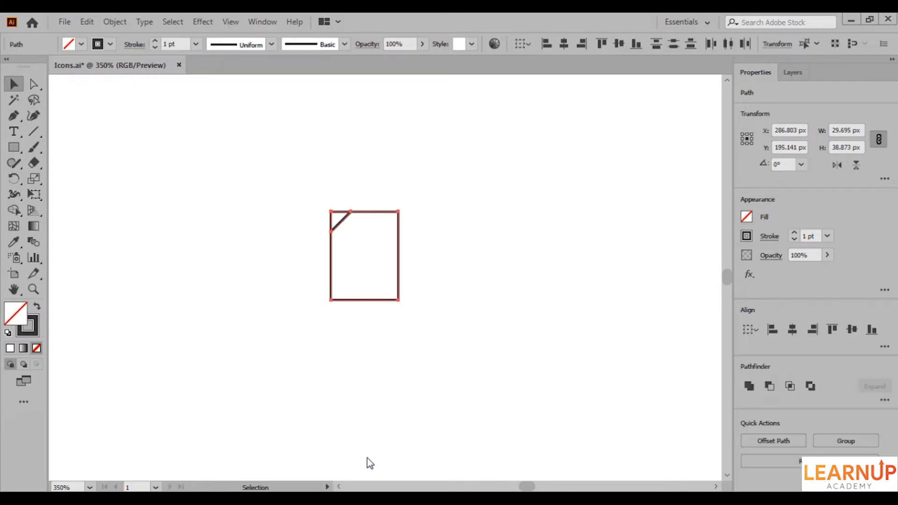
{"action": "left_click", "coordinate": [353, 350]}
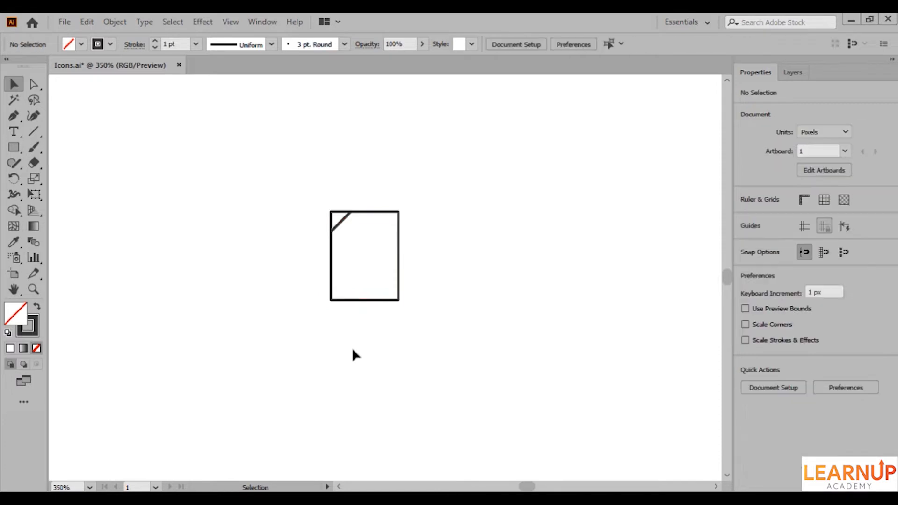
Step: Rotate the small corner triangle by 180° to form the page's folded corner
{"action": "left_click", "coordinate": [342, 221]}
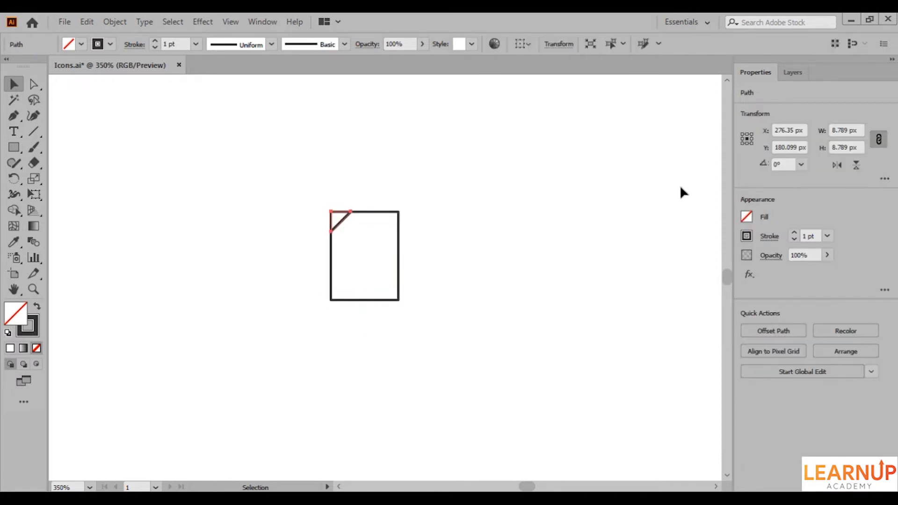
{"action": "left_click", "coordinate": [774, 165]}
{"action": "type", "text": "180"}
{"action": "key", "text": "Return"}
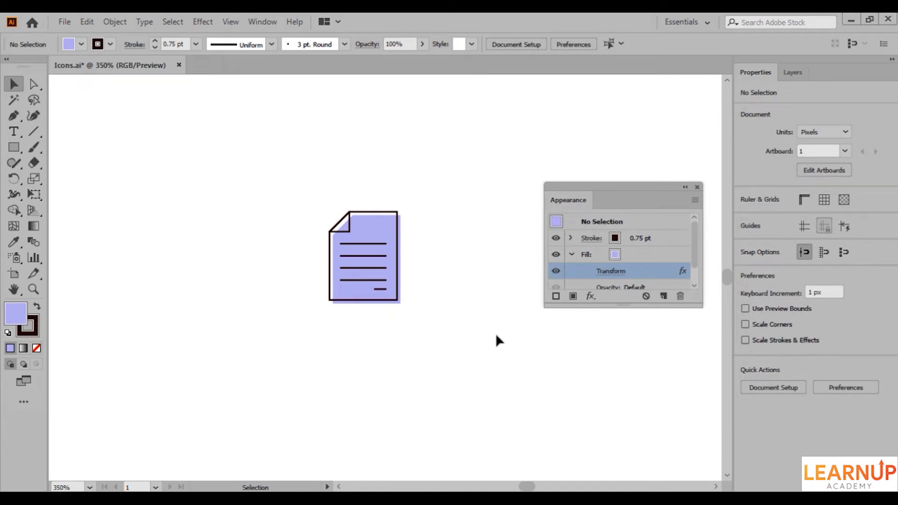
Step: Set the fill's Transform effect to move 1 px horizontally and 1 px vertically
{"action": "left_click", "coordinate": [611, 271]}
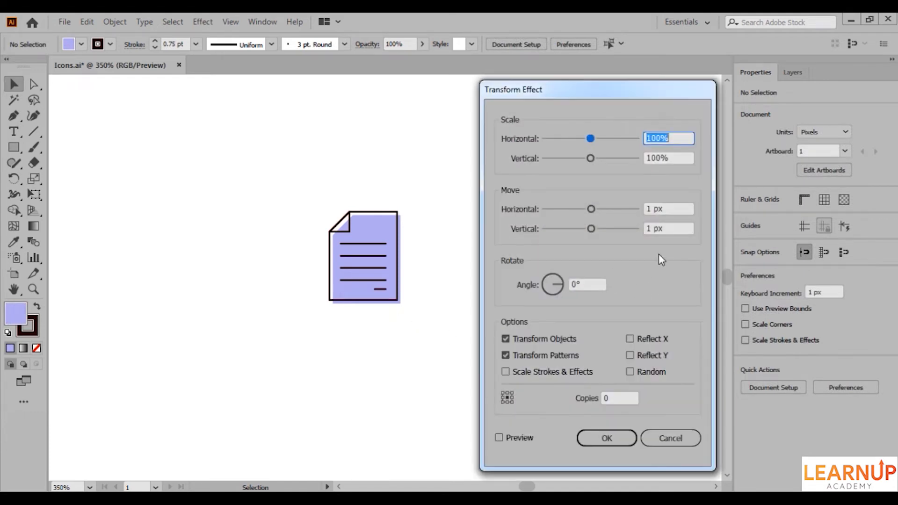
{"action": "left_click", "coordinate": [664, 208]}
{"action": "left_click", "coordinate": [666, 228]}
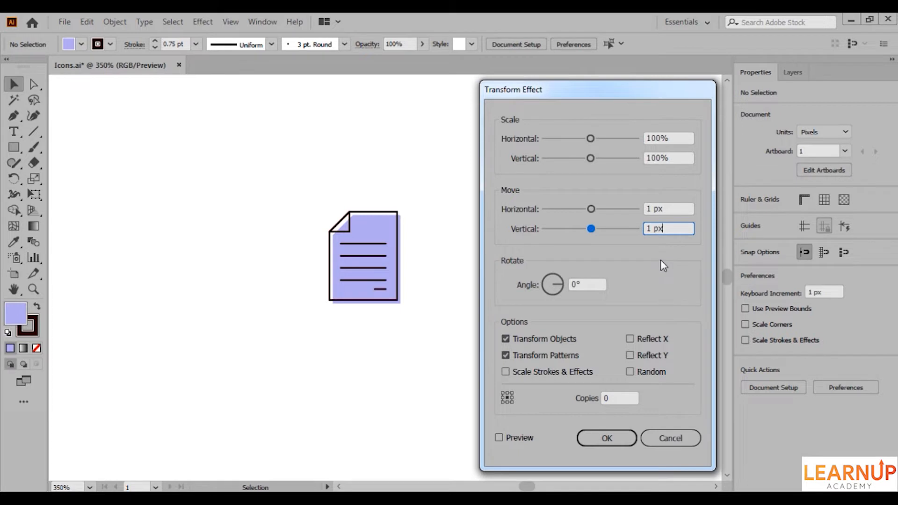
{"action": "key", "text": "Return"}
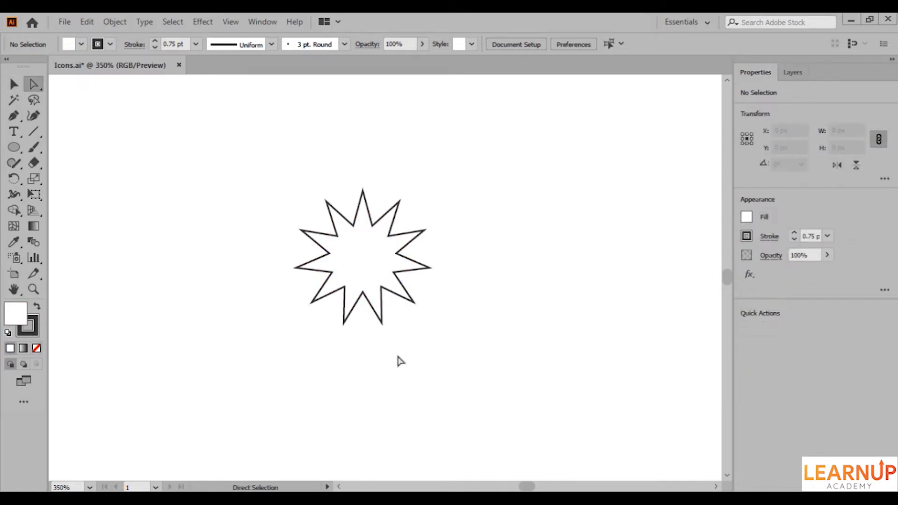
Step: Apply live corners to all points of the eleven-pointed star at once to shape it into a gear outline
{"action": "left_click", "coordinate": [368, 254]}
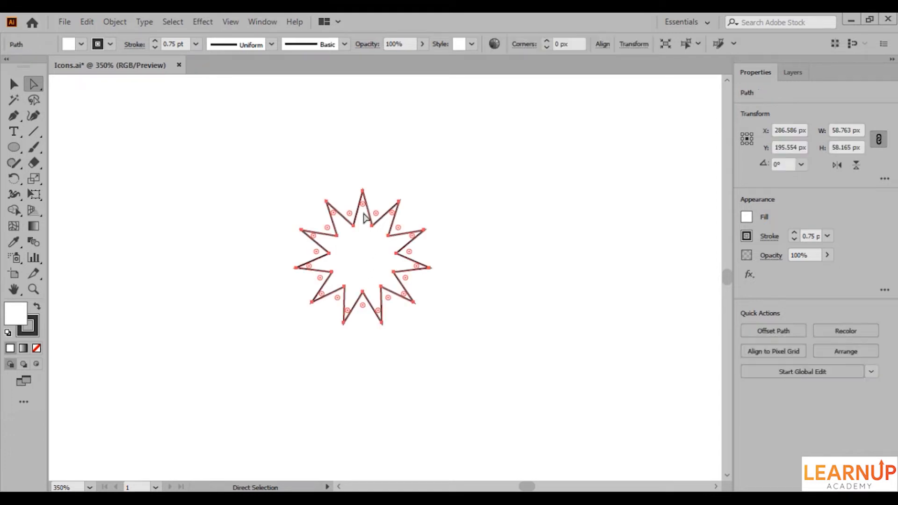
{"action": "left_click_drag", "start_coordinate": [363, 204], "coordinate": [367, 221]}
{"action": "left_click", "coordinate": [406, 323]}
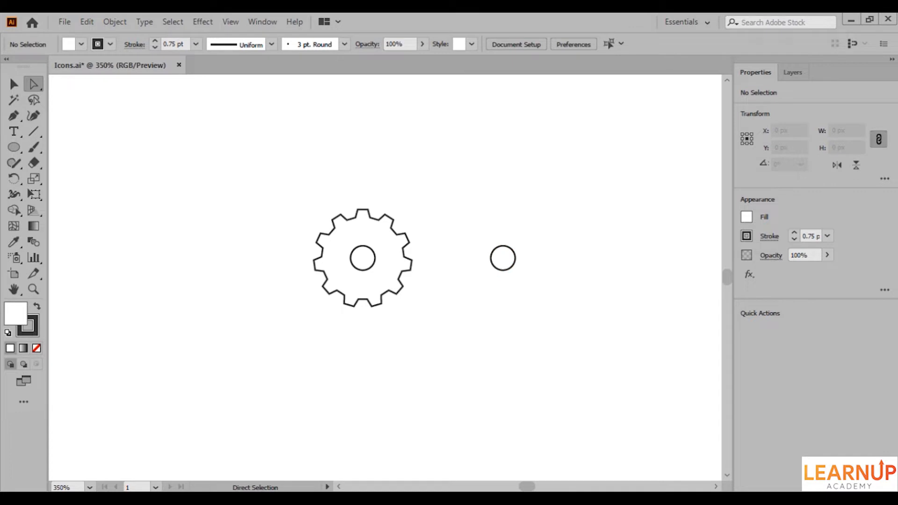
Step: Combine the gear outline and the circle at its centre into a compound path
{"action": "key", "text": "v"}
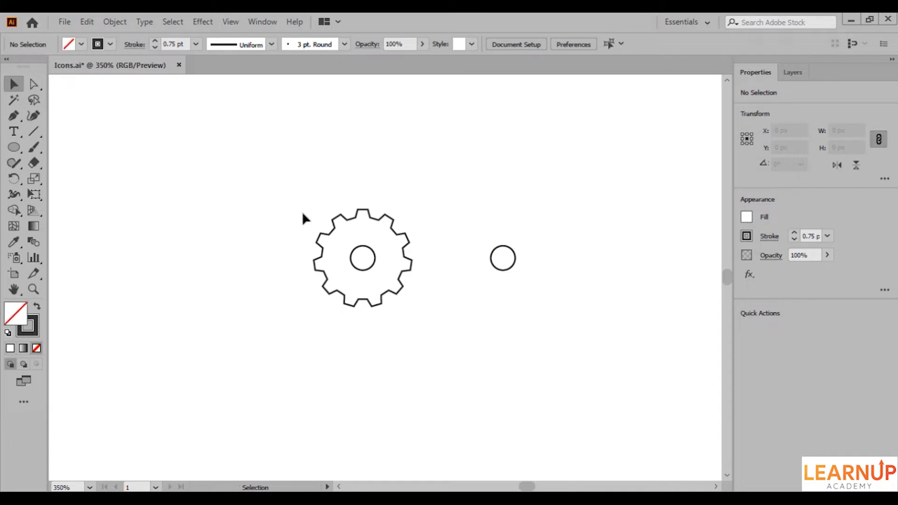
{"action": "left_click_drag", "start_coordinate": [303, 217], "coordinate": [371, 286]}
{"action": "right_click", "coordinate": [370, 284]}
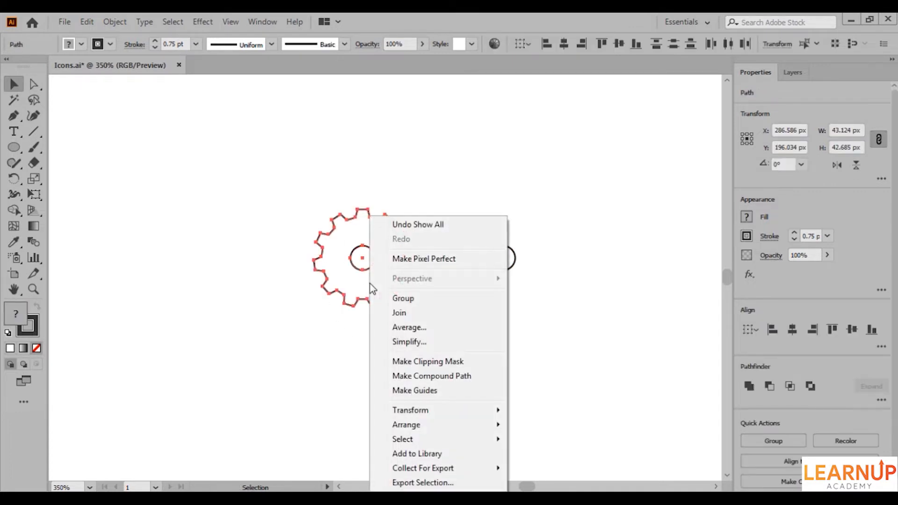
{"action": "left_click", "coordinate": [398, 376]}
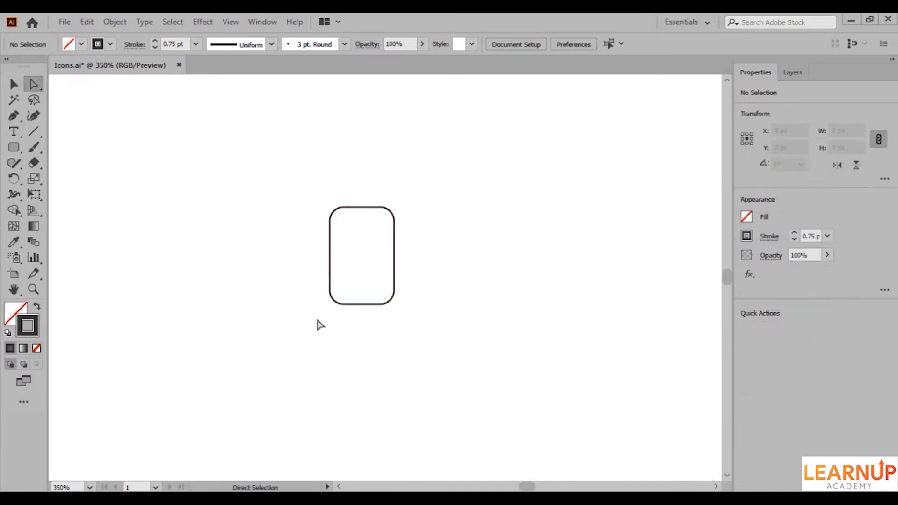
Step: Round the two lower corners of the upright rounded rectangle to 14.15 px
{"action": "left_click_drag", "start_coordinate": [317, 321], "coordinate": [363, 263]}
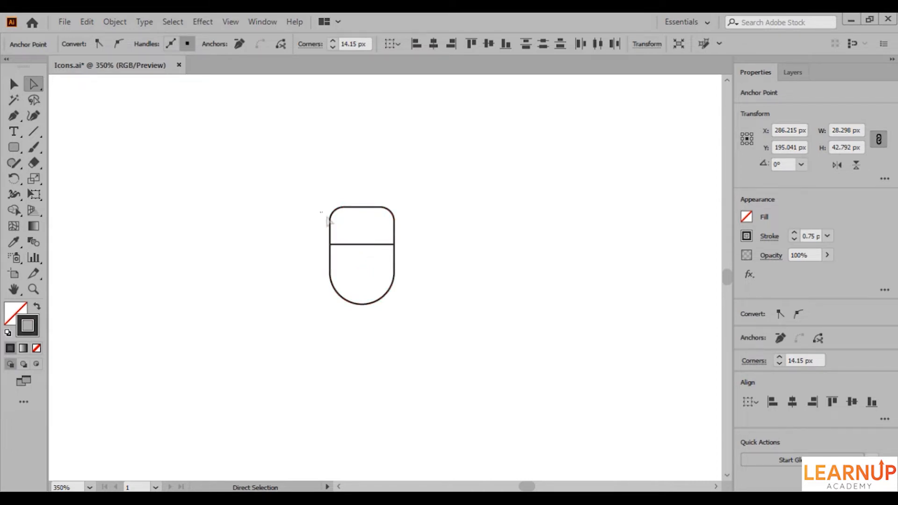
Step: Duplicate the mouse body's upper-left corner segment with its side edge, and place its lower end at the middle of the dividing line
{"action": "left_click_drag", "start_coordinate": [321, 211], "coordinate": [341, 231]}
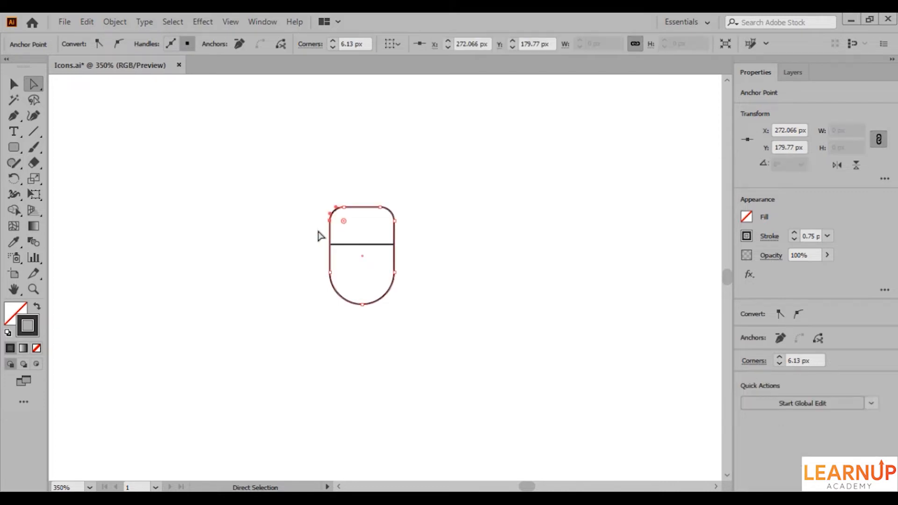
{"action": "key", "text": "ctrl+c"}
{"action": "key", "text": "ctrl+v"}
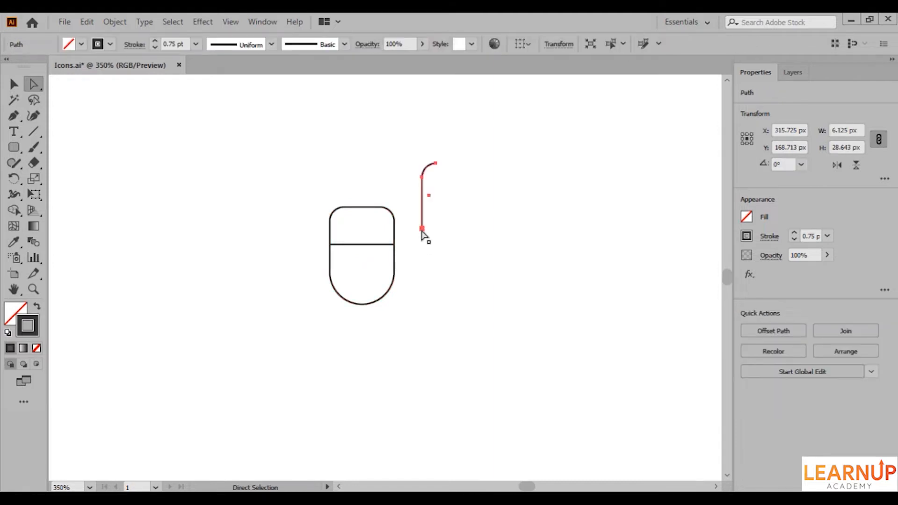
{"action": "left_click_drag", "start_coordinate": [422, 232], "coordinate": [363, 246]}
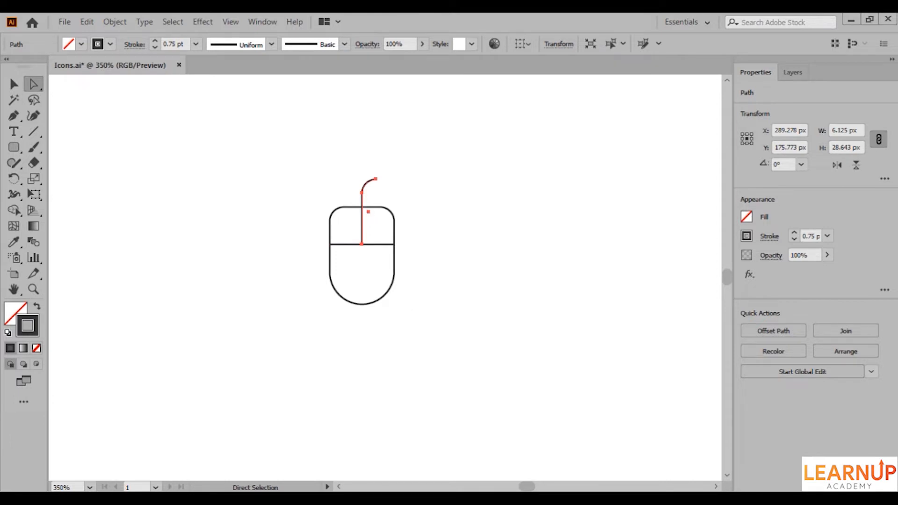
Step: Lower the cable's two upper anchor points by 4 px, and place the short 2 pt vertical line on it as the scroll wheel
{"action": "left_click_drag", "start_coordinate": [349, 172], "coordinate": [388, 209]}
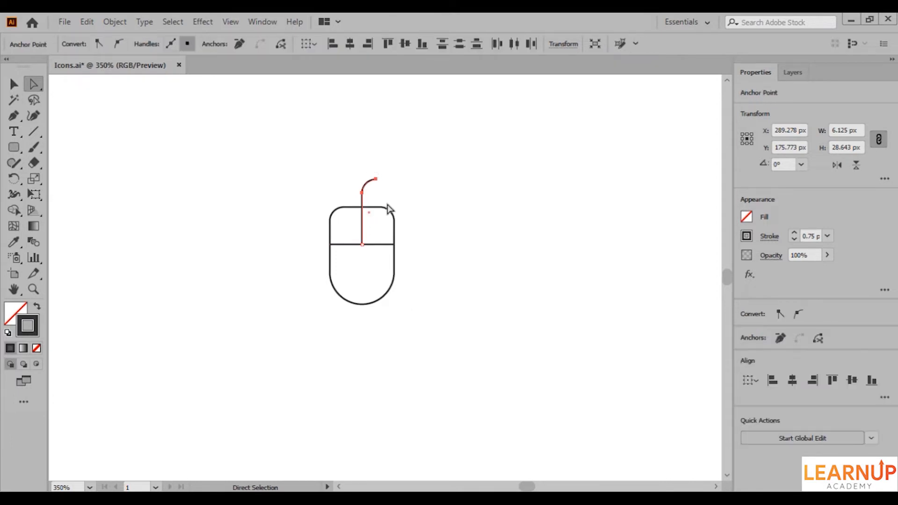
{"action": "key", "text": "Down"}
{"action": "key", "text": "Down"}
{"action": "key", "text": "Down"}
{"action": "key", "text": "Down"}
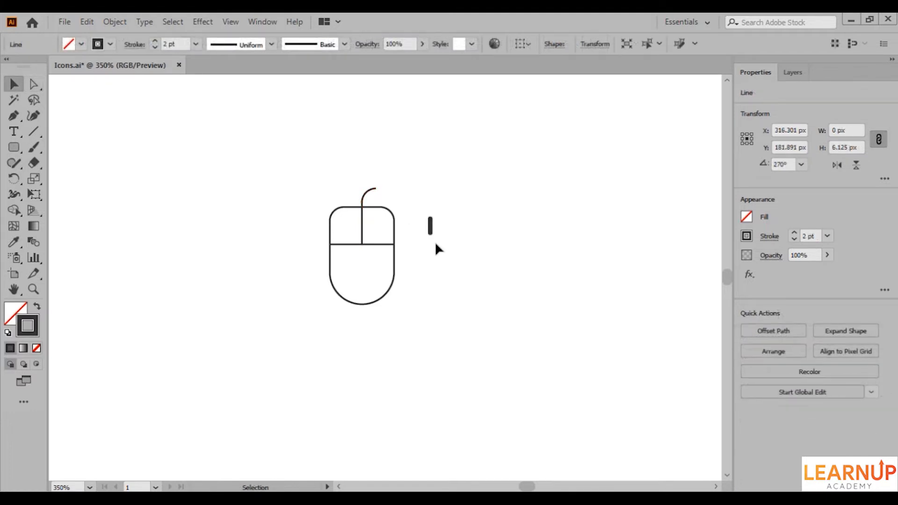
{"action": "left_click_drag", "start_coordinate": [430, 228], "coordinate": [364, 235]}
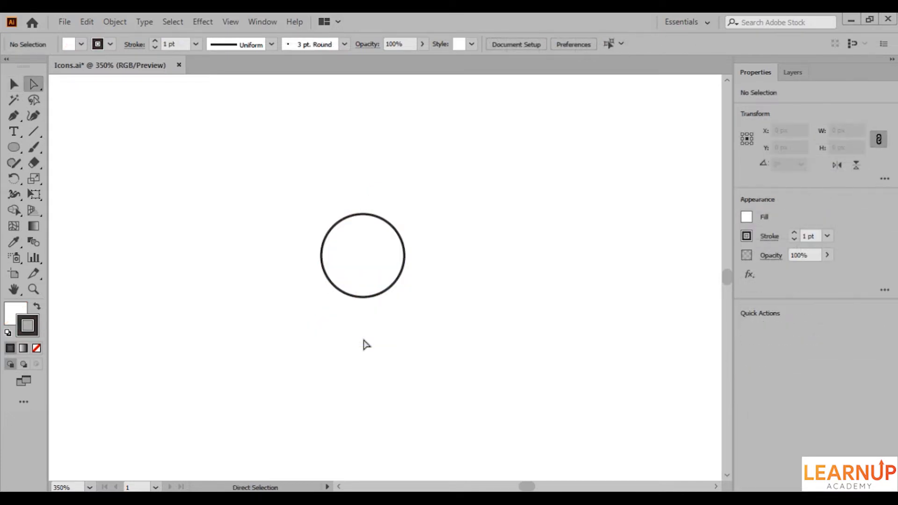
Step: Shift the circle's left and right anchor points down by 5 px to form an egg-shaped head outline
{"action": "left_click_drag", "start_coordinate": [305, 253], "coordinate": [419, 275]}
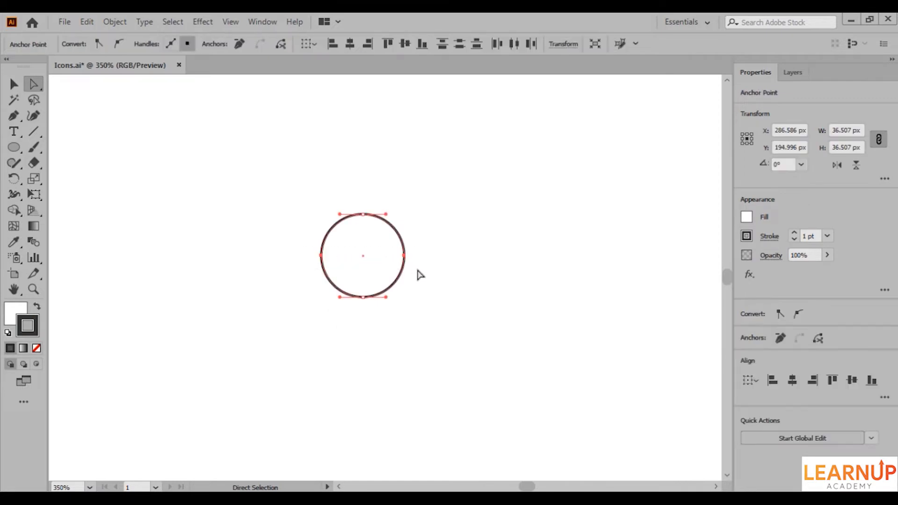
{"action": "key", "text": "Down"}
{"action": "key", "text": "Down"}
{"action": "key", "text": "Down"}
{"action": "key", "text": "Down"}
{"action": "key", "text": "Down"}
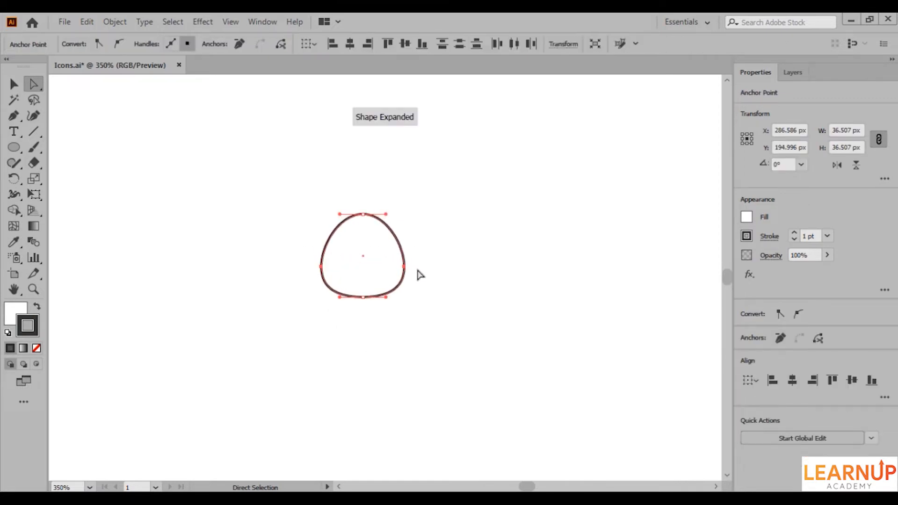
Step: Create a copy of the egg-shaped outline reflected across the horizontal axis
{"action": "right_click", "coordinate": [391, 263]}
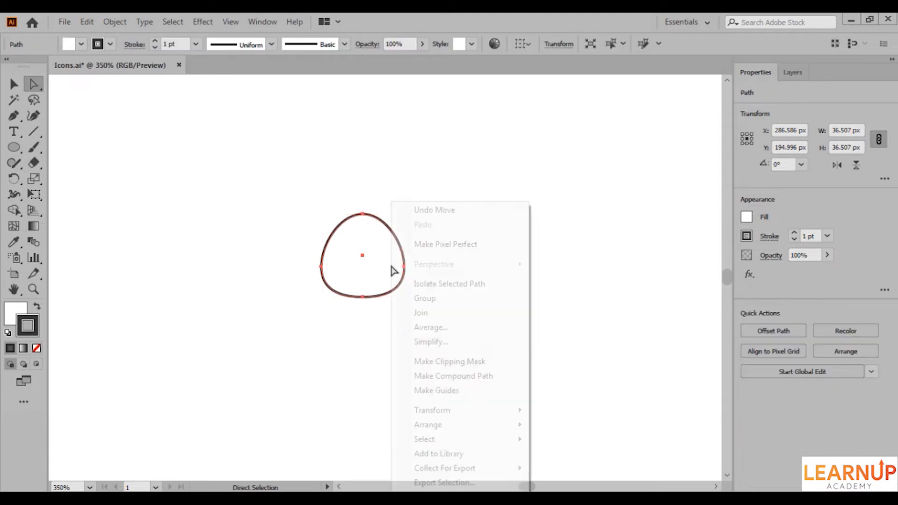
{"action": "mouse_move", "coordinate": [462, 412]}
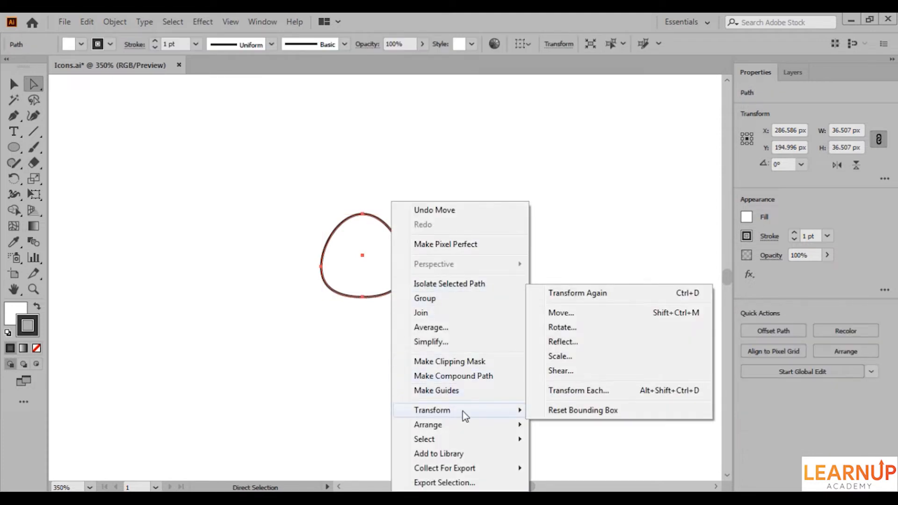
{"action": "left_click", "coordinate": [546, 341]}
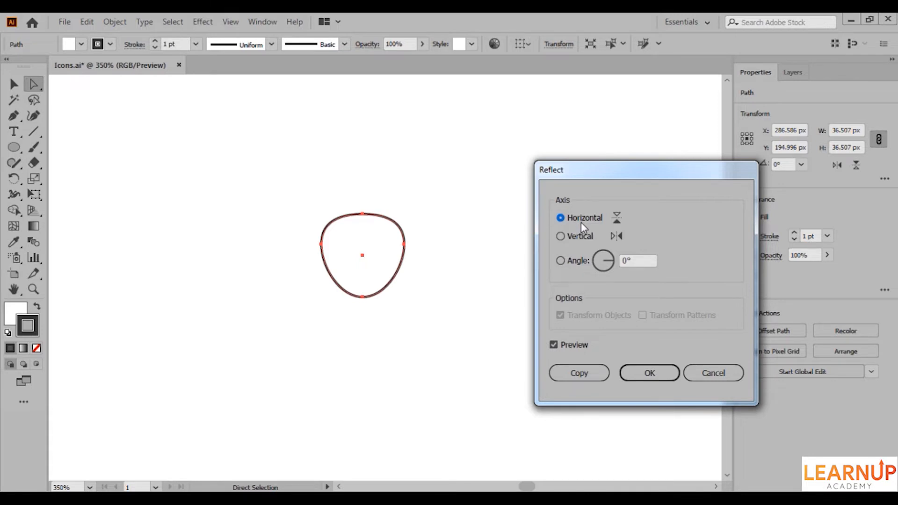
{"action": "left_click", "coordinate": [569, 369]}
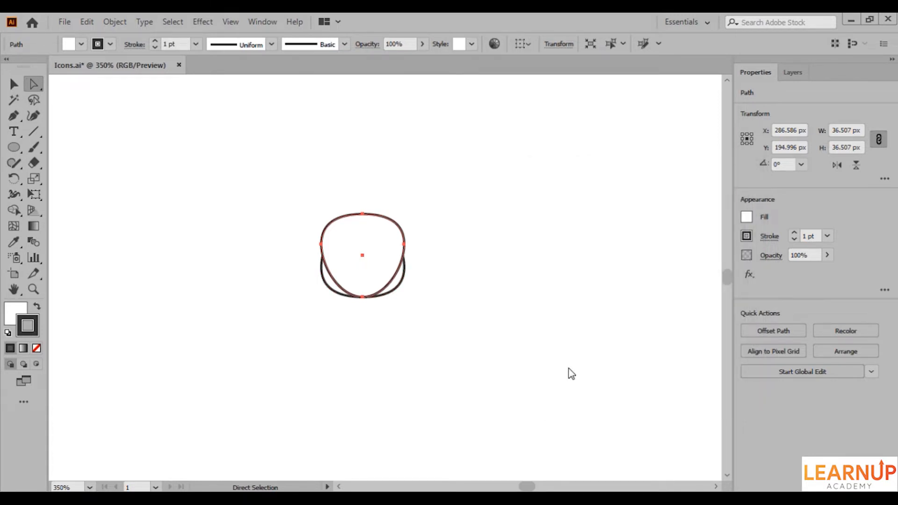
Step: Scale the reflected copy from its centre to about 22 px wide and move it down 6 px as the face
{"action": "key", "text": "v"}
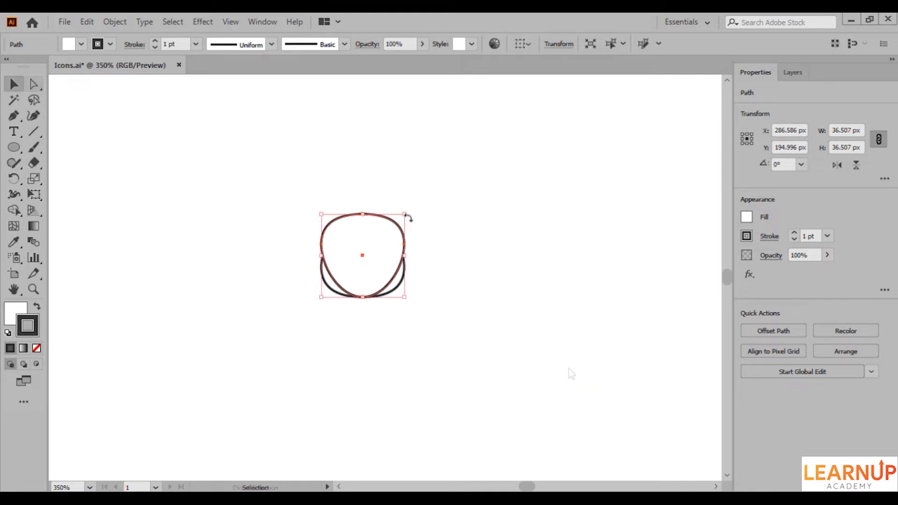
{"action": "left_click_drag", "start_coordinate": [405, 214], "coordinate": [395, 233]}
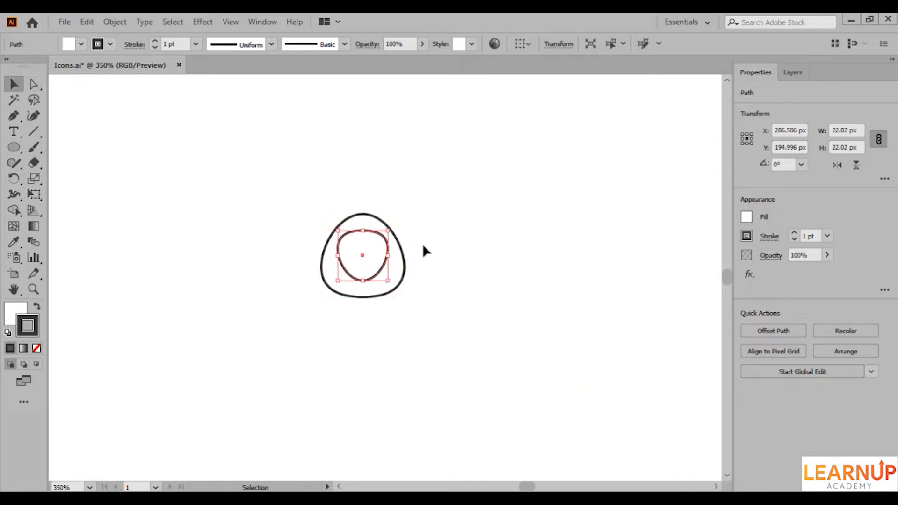
{"action": "key", "text": "Down"}
{"action": "key", "text": "Down"}
{"action": "key", "text": "Down"}
{"action": "key", "text": "Down"}
{"action": "key", "text": "Down"}
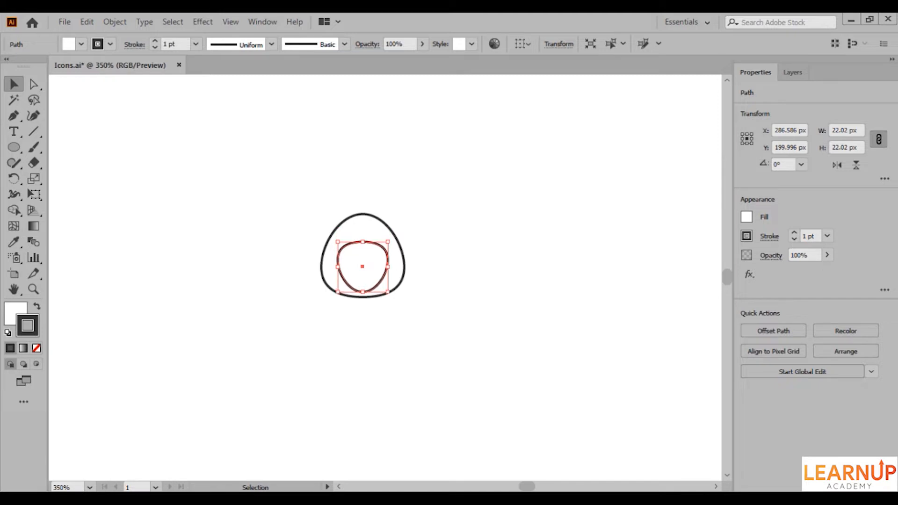
{"action": "key", "text": "Down"}
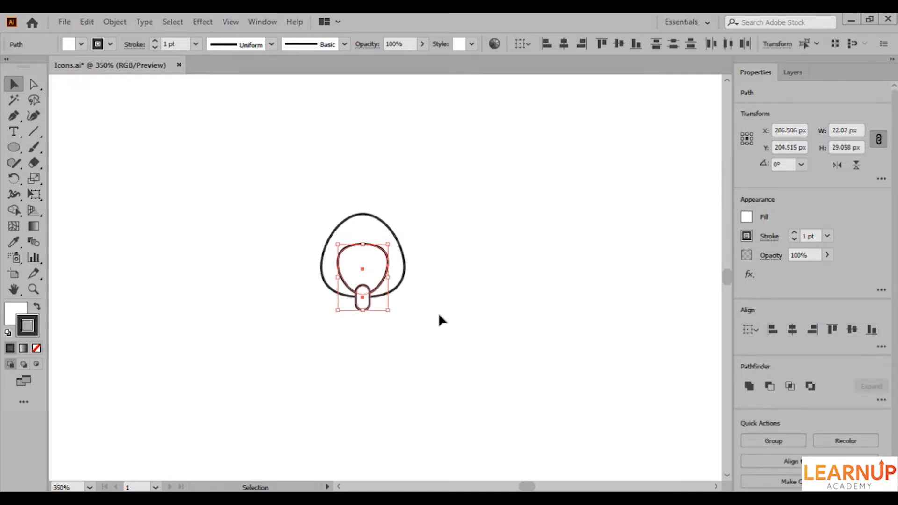
Step: Unite the face and neck shapes, and remove the lower anchor points of the rounded rectangle below to form the shoulders
{"action": "left_click", "coordinate": [749, 387]}
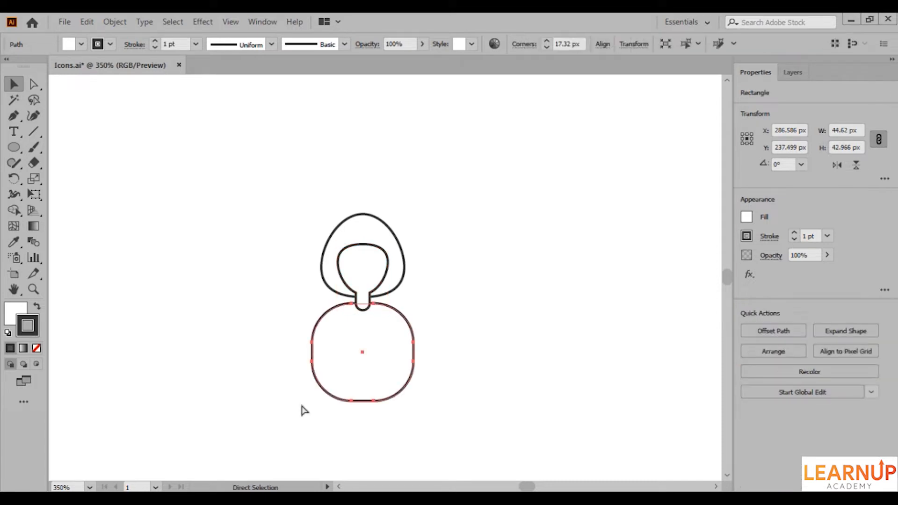
{"action": "left_click_drag", "start_coordinate": [304, 410], "coordinate": [423, 363]}
{"action": "left_click", "coordinate": [781, 338]}
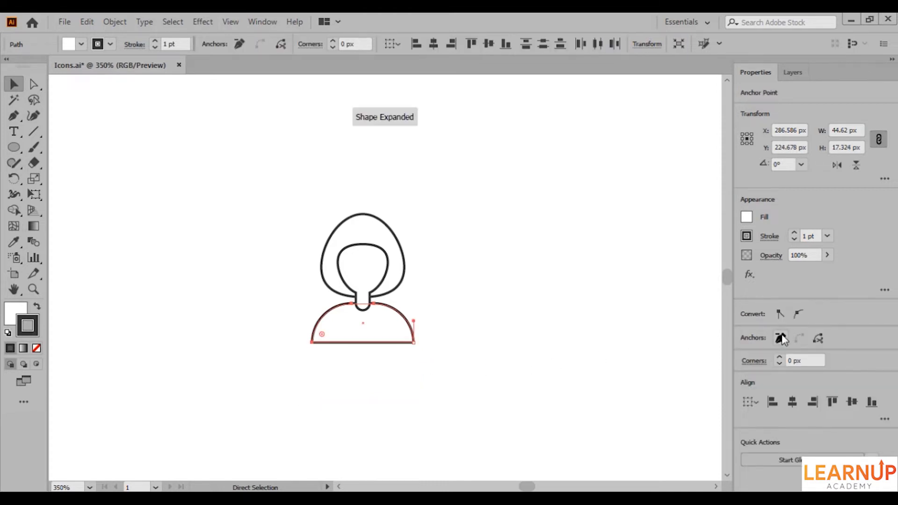
Step: Select the united face-and-neck shape of the person icon
{"action": "left_click", "coordinate": [367, 286]}
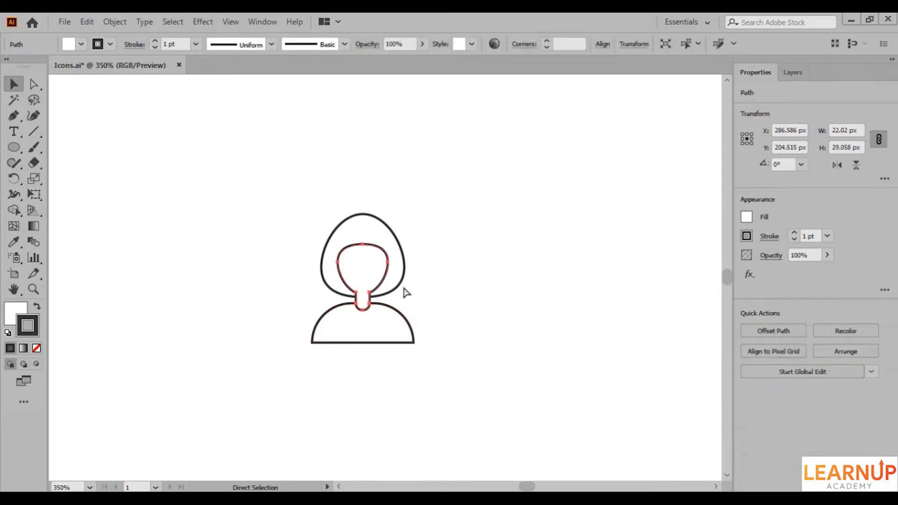
{"action": "left_click_drag", "start_coordinate": [356, 233], "coordinate": [369, 256]}
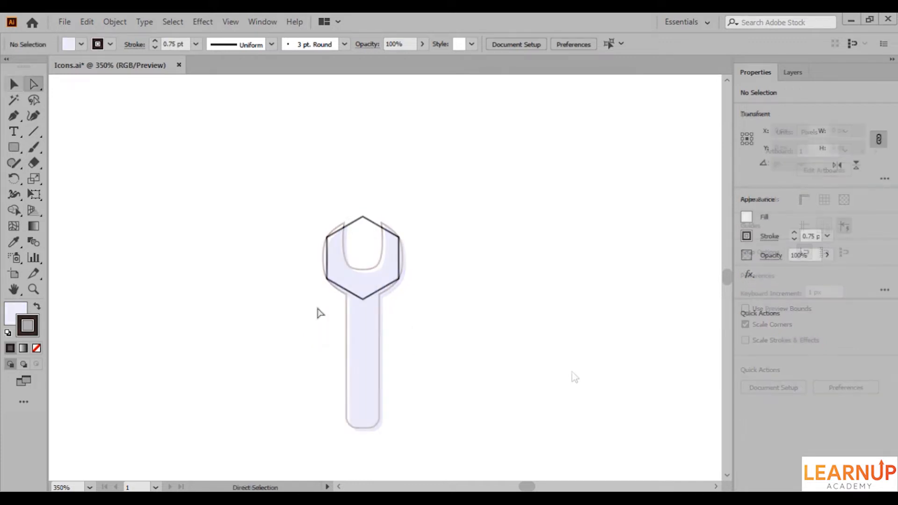
Step: Convert the hexagon's anchor points and the narrow rectangle's two lower anchor points to smooth points
{"action": "left_click_drag", "start_coordinate": [319, 313], "coordinate": [421, 232]}
{"action": "left_click", "coordinate": [798, 313]}
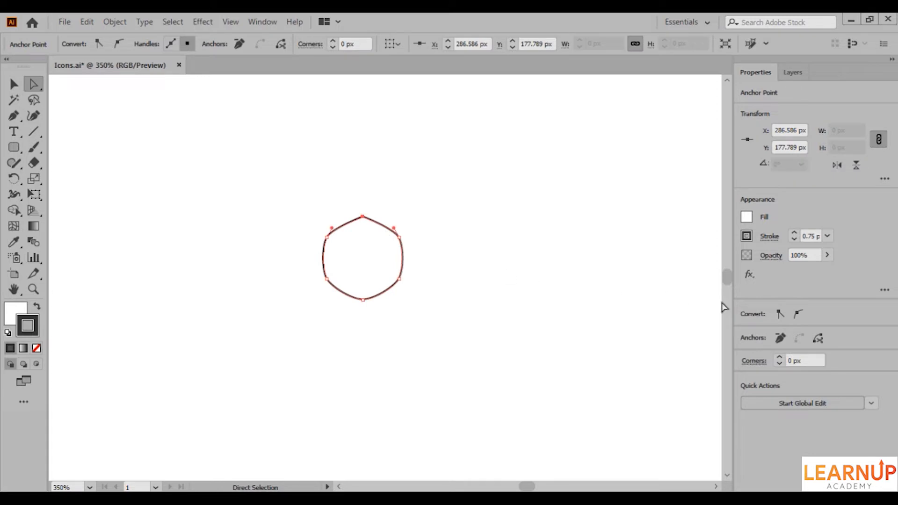
{"action": "left_click", "coordinate": [795, 314]}
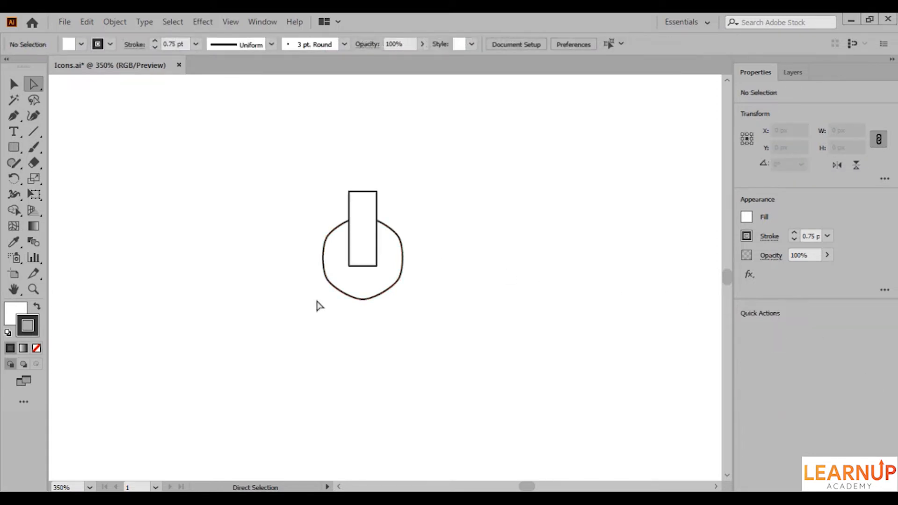
{"action": "left_click_drag", "start_coordinate": [345, 279], "coordinate": [387, 260]}
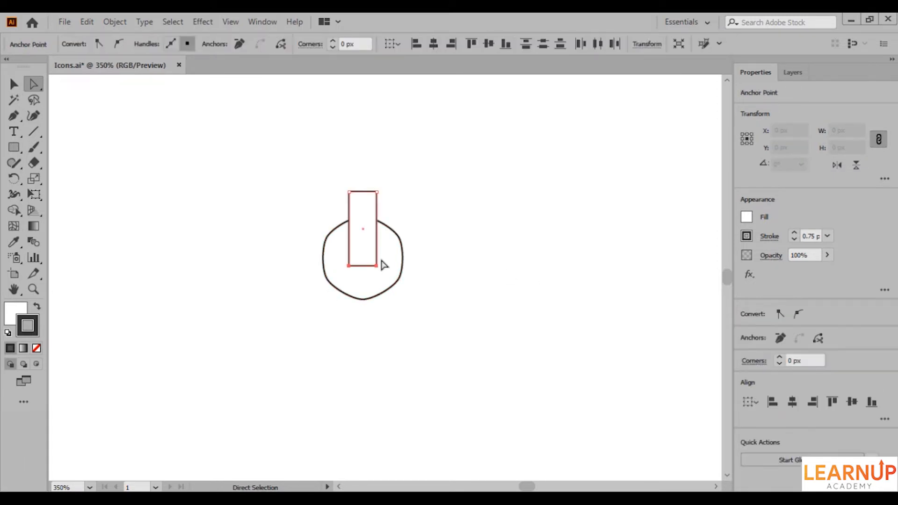
{"action": "left_click", "coordinate": [797, 314]}
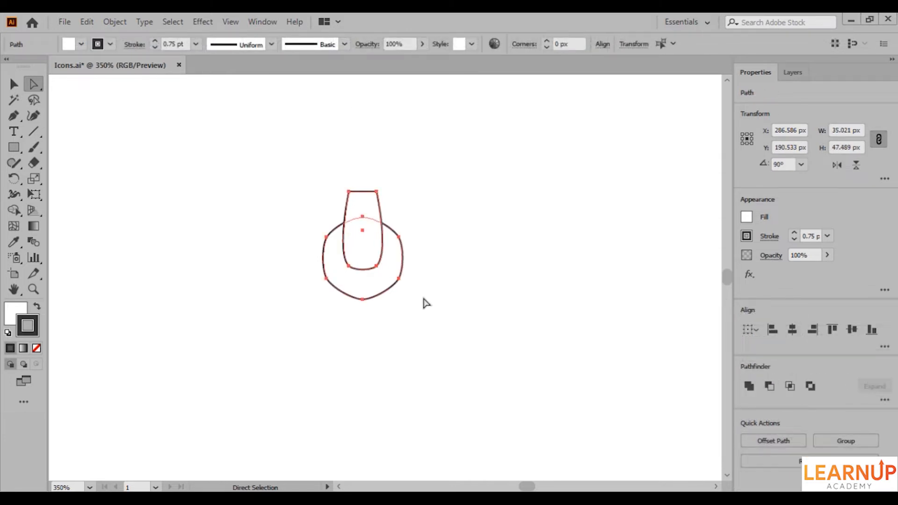
Step: Subtract the rounded rectangle from the wrench head, and unite the head with the rounded handle
{"action": "left_click", "coordinate": [770, 388]}
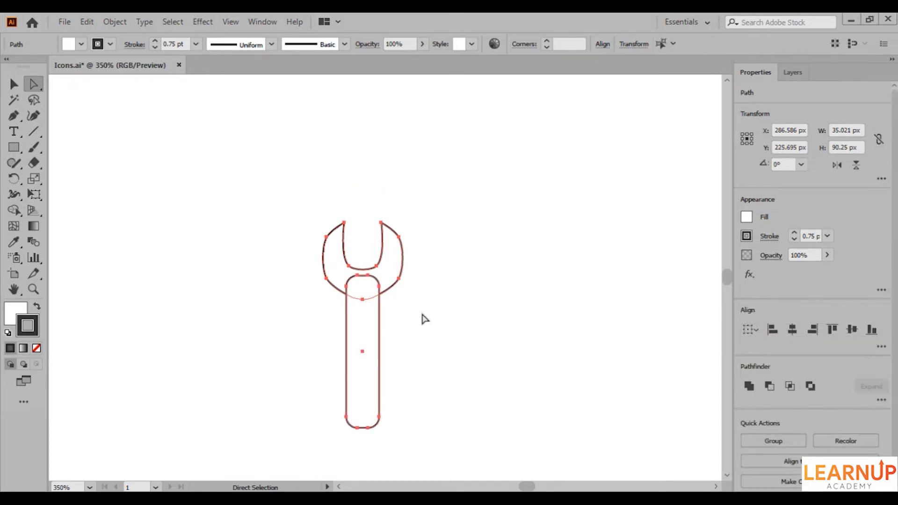
{"action": "left_click", "coordinate": [748, 387]}
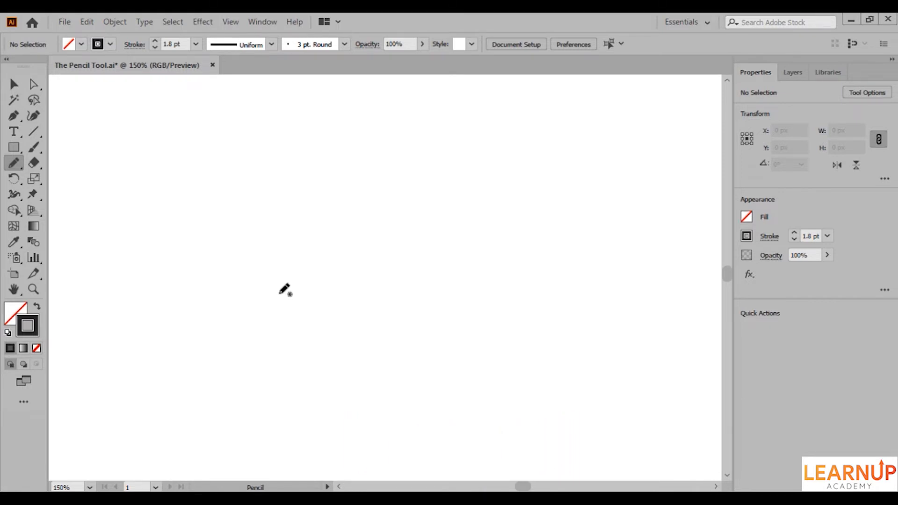
Step: Draw a freehand face profile with the Pencil tool and close the head with straight segments, about 206 px wide and 236 px high
{"action": "mouse_move", "coordinate": [440, 148]}
{"action": "left_mouse_down"}
{"action": "mouse_move", "coordinate": [410, 201]}
{"action": "mouse_move", "coordinate": [422, 211]}
{"action": "mouse_move", "coordinate": [366, 253]}
{"action": "mouse_move", "coordinate": [403, 265]}
{"action": "mouse_move", "coordinate": [395, 288]}
{"action": "mouse_move", "coordinate": [405, 298]}
{"action": "mouse_move", "coordinate": [376, 326]}
{"action": "mouse_move", "coordinate": [385, 339]}
{"action": "mouse_move", "coordinate": [417, 339]}
{"action": "mouse_move", "coordinate": [458, 375]}
{"action": "left_mouse_up"}
{"action": "key", "text": "alt"}
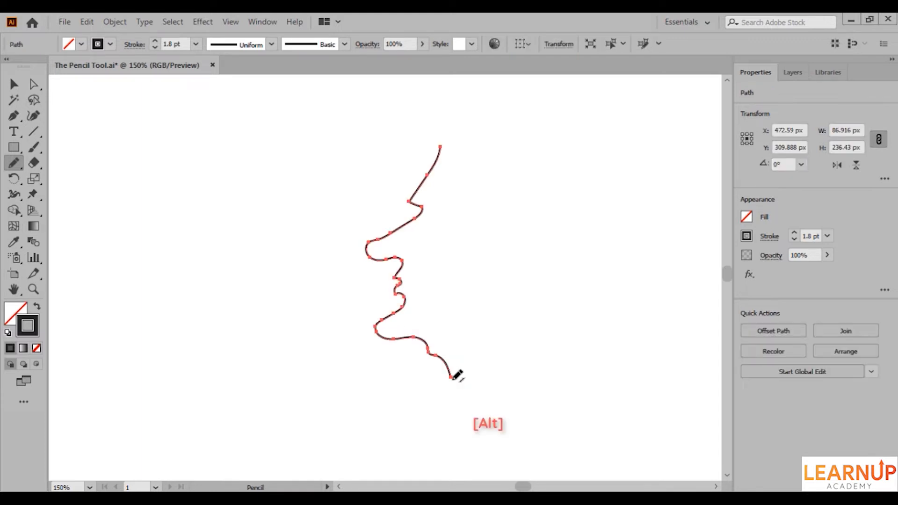
{"action": "mouse_move", "coordinate": [451, 377]}
{"action": "left_mouse_down"}
{"action": "mouse_move", "coordinate": [505, 366]}
{"action": "mouse_move", "coordinate": [527, 343]}
{"action": "mouse_move", "coordinate": [519, 308]}
{"action": "mouse_move", "coordinate": [567, 240]}
{"action": "mouse_move", "coordinate": [556, 152]}
{"action": "mouse_move", "coordinate": [537, 144]}
{"action": "mouse_move", "coordinate": [595, 128]}
{"action": "mouse_move", "coordinate": [573, 207]}
{"action": "mouse_move", "coordinate": [506, 175]}
{"action": "mouse_move", "coordinate": [554, 130]}
{"action": "mouse_move", "coordinate": [570, 179]}
{"action": "mouse_move", "coordinate": [507, 172]}
{"action": "mouse_move", "coordinate": [504, 150]}
{"action": "mouse_move", "coordinate": [445, 148]}
{"action": "left_mouse_up"}
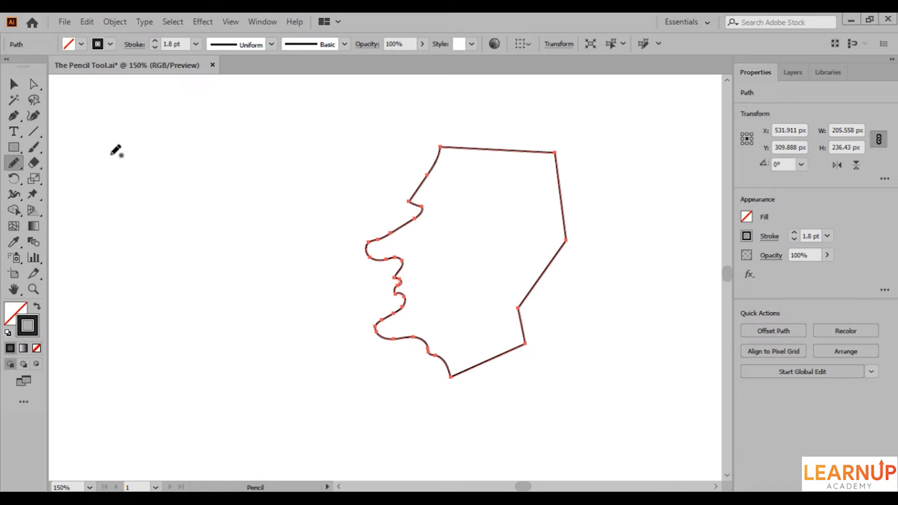
Step: Open the Pencil tool options, try the fidelity at Accurate and Smooth, and return it to the middle setting
{"action": "double_click", "coordinate": [14, 162]}
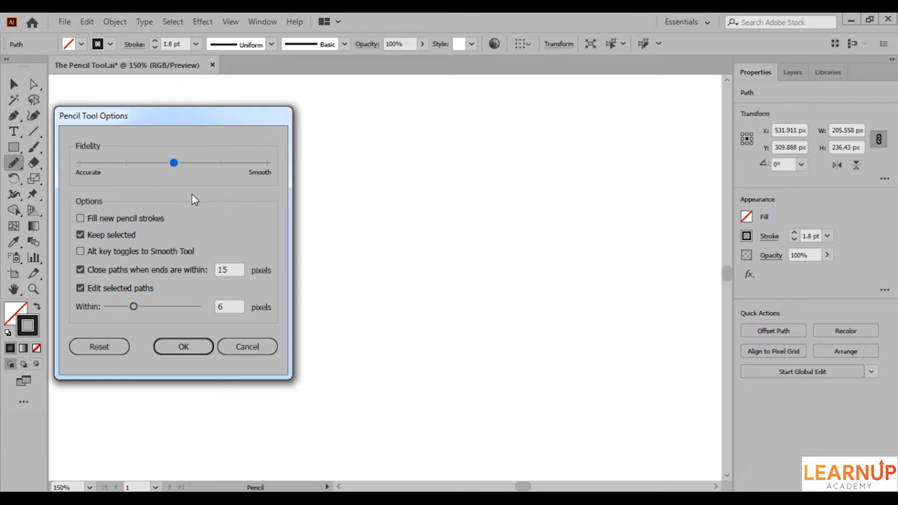
{"action": "left_click_drag", "start_coordinate": [175, 165], "coordinate": [85, 162]}
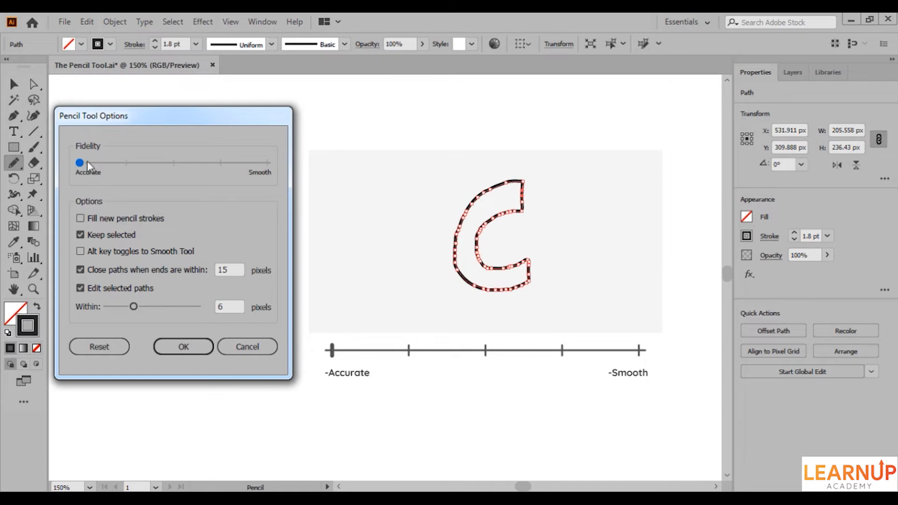
{"action": "left_click_drag", "start_coordinate": [135, 168], "coordinate": [255, 170]}
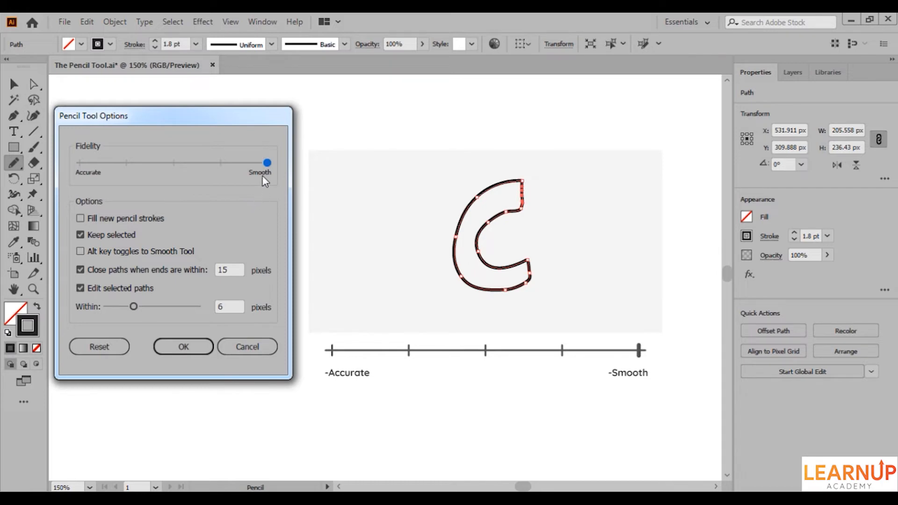
{"action": "left_click_drag", "start_coordinate": [266, 163], "coordinate": [190, 163]}
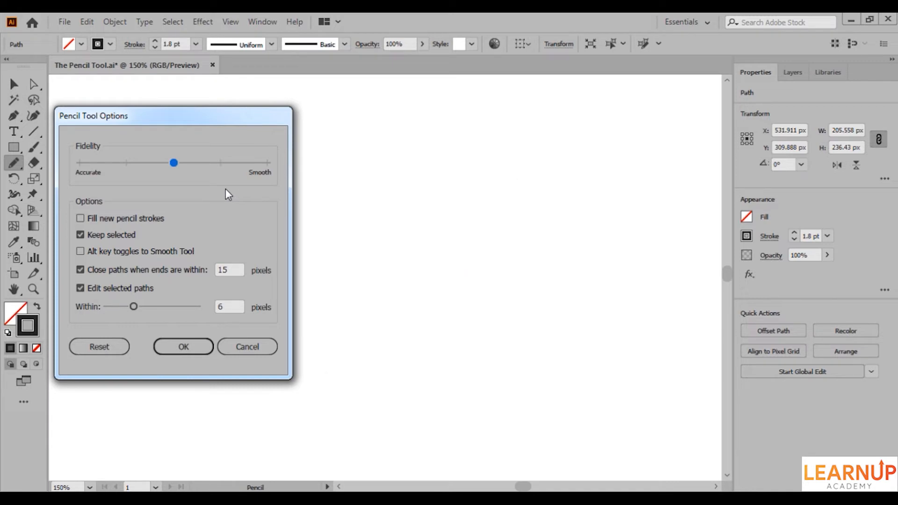
Step: Let the Alt key toggle to the Smooth Tool, and keep editing of selected paths enabled in the Pencil options
{"action": "left_click", "coordinate": [159, 218]}
{"action": "left_click", "coordinate": [139, 251]}
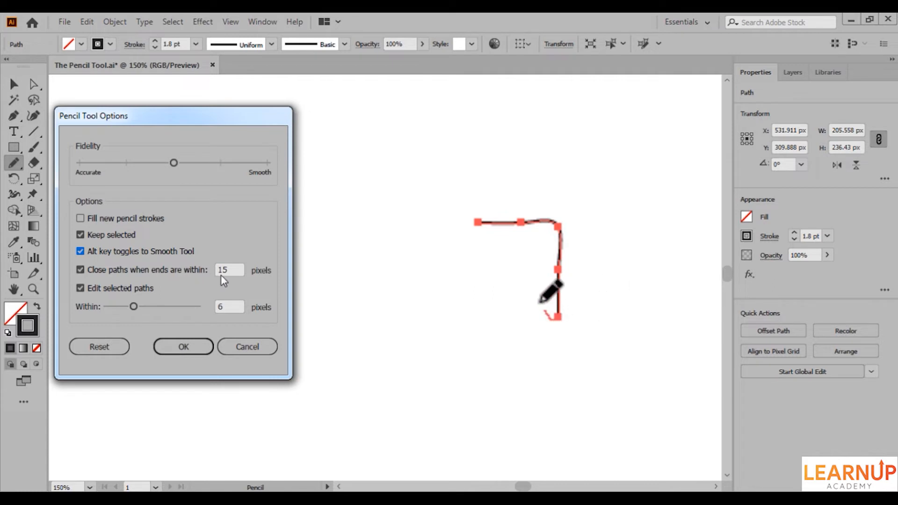
{"action": "left_click_drag", "start_coordinate": [232, 271], "coordinate": [217, 271]}
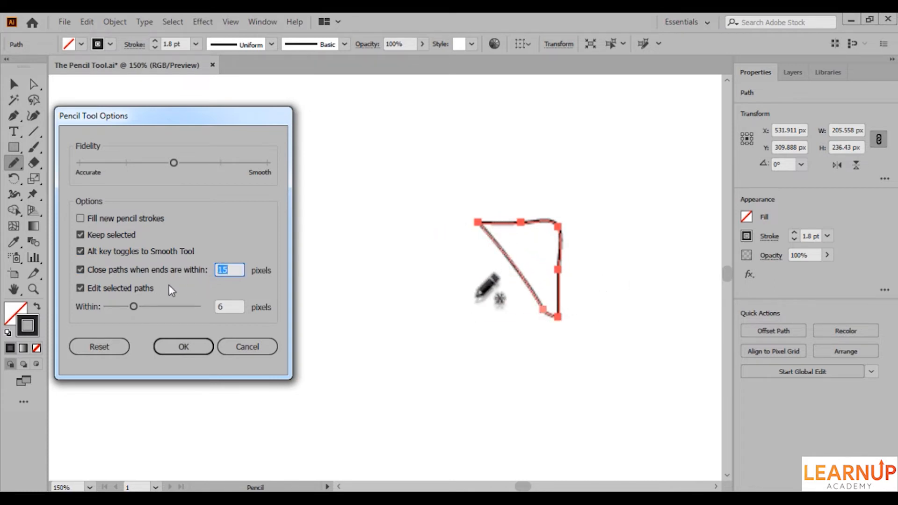
{"action": "left_click", "coordinate": [128, 287]}
{"action": "left_click", "coordinate": [128, 288]}
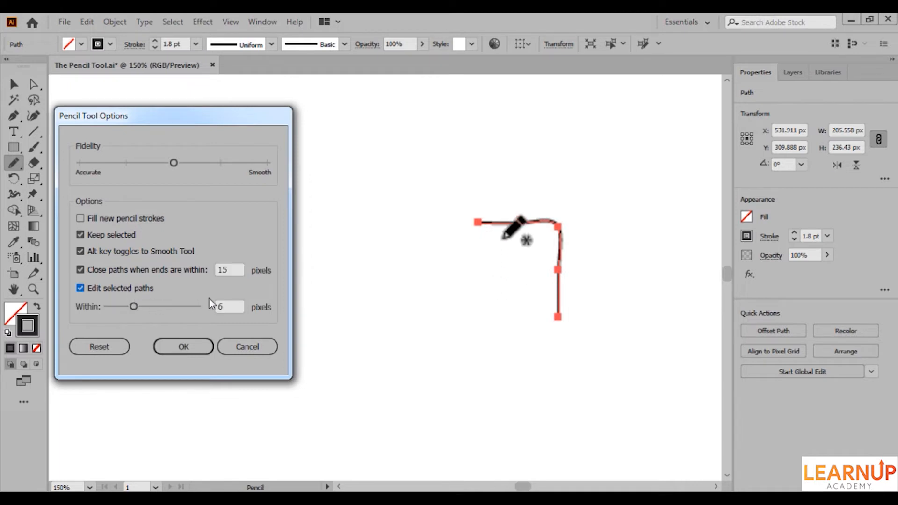
{"action": "left_click_drag", "start_coordinate": [226, 307], "coordinate": [215, 305]}
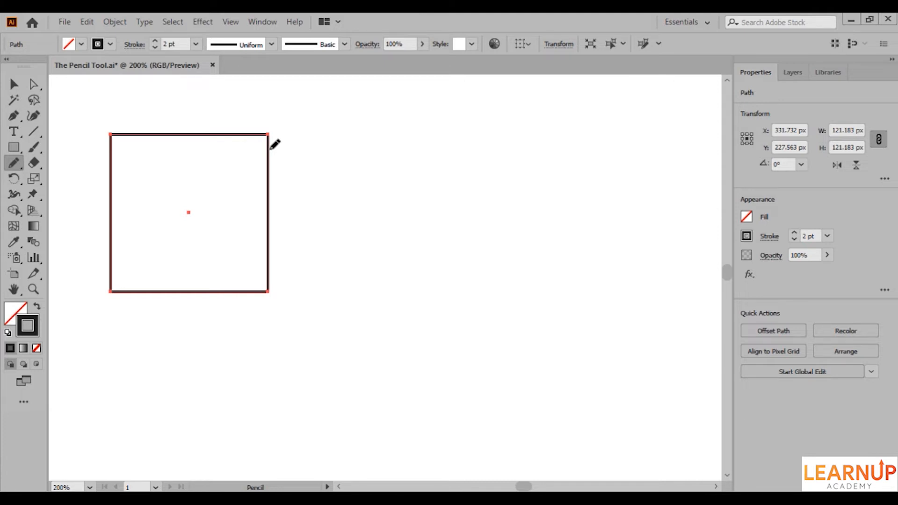
Step: Try reshaping the square's right edge with a bulging stroke and a wavy open stroke, undoing each one
{"action": "mouse_move", "coordinate": [270, 149]}
{"action": "left_mouse_down"}
{"action": "mouse_move", "coordinate": [292, 201]}
{"action": "mouse_move", "coordinate": [291, 239]}
{"action": "mouse_move", "coordinate": [272, 270]}
{"action": "left_mouse_up"}
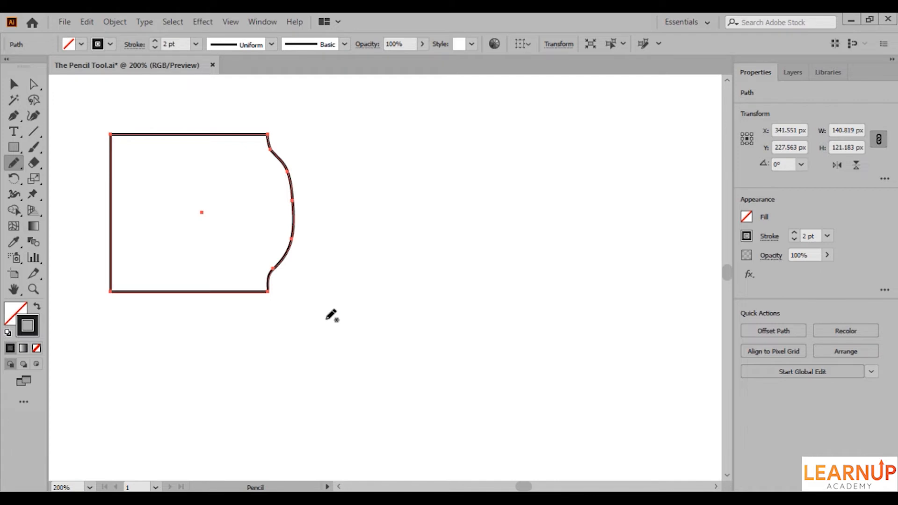
{"action": "key", "text": "ctrl+z"}
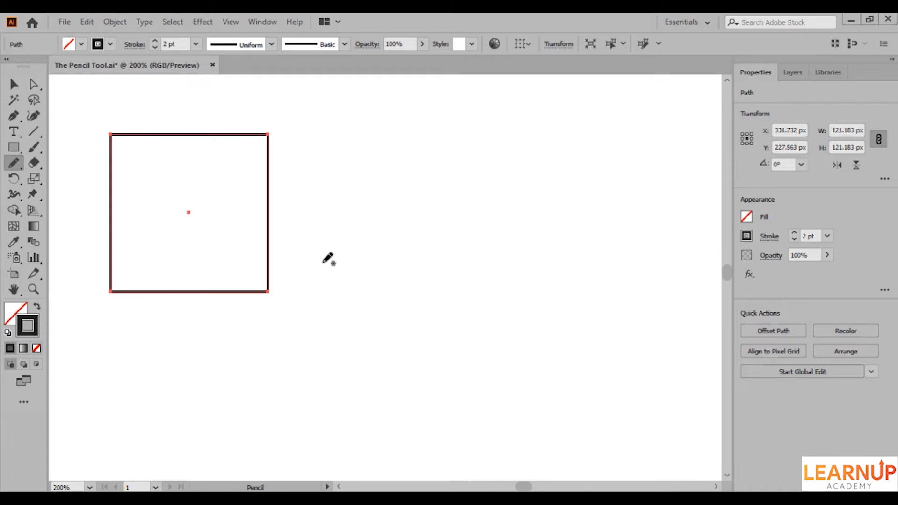
{"action": "mouse_move", "coordinate": [270, 181]}
{"action": "left_mouse_down"}
{"action": "mouse_move", "coordinate": [359, 191]}
{"action": "mouse_move", "coordinate": [442, 183]}
{"action": "left_mouse_up"}
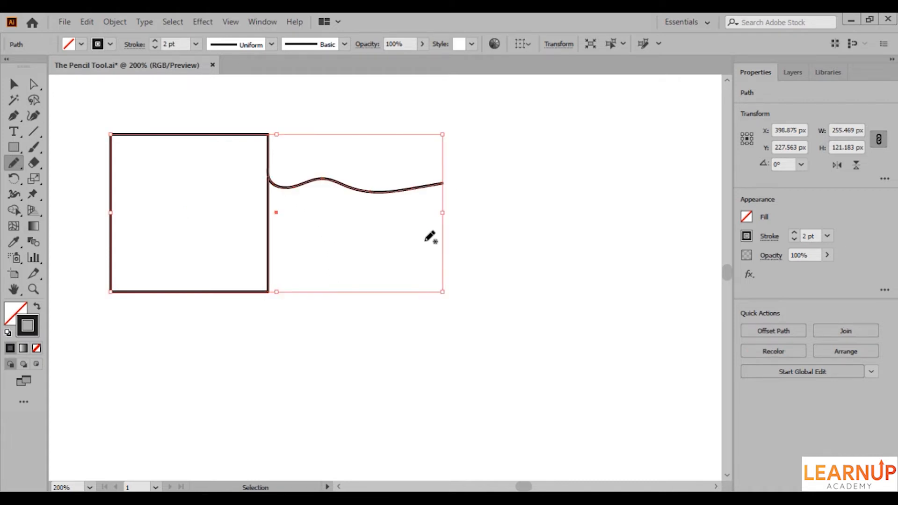
{"action": "key", "text": "ctrl+z"}
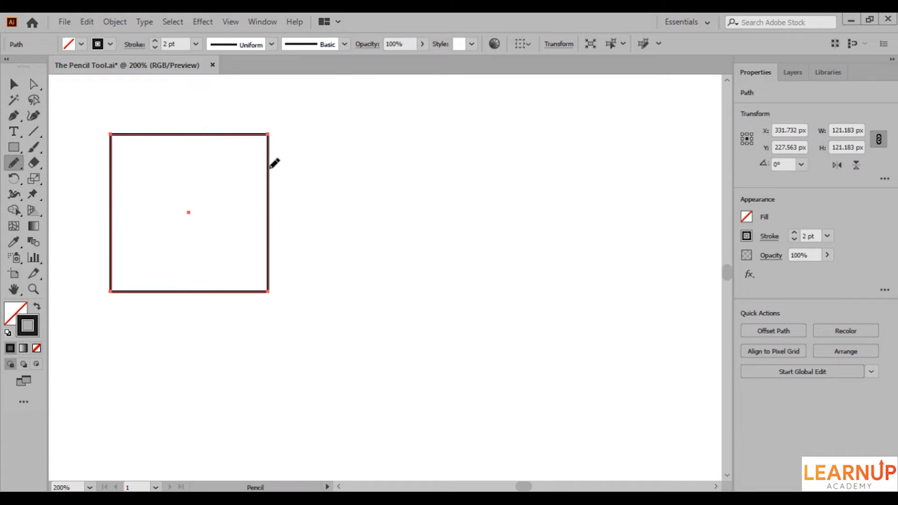
Step: Redraw part of the square's right edge as a pointed wavy tail, making the shape about 250 px wide
{"action": "mouse_move", "coordinate": [270, 170]}
{"action": "left_mouse_down"}
{"action": "mouse_move", "coordinate": [306, 187]}
{"action": "mouse_move", "coordinate": [348, 181]}
{"action": "mouse_move", "coordinate": [378, 197]}
{"action": "mouse_move", "coordinate": [437, 196]}
{"action": "mouse_move", "coordinate": [420, 208]}
{"action": "mouse_move", "coordinate": [372, 211]}
{"action": "mouse_move", "coordinate": [353, 203]}
{"action": "mouse_move", "coordinate": [271, 215]}
{"action": "left_mouse_up"}
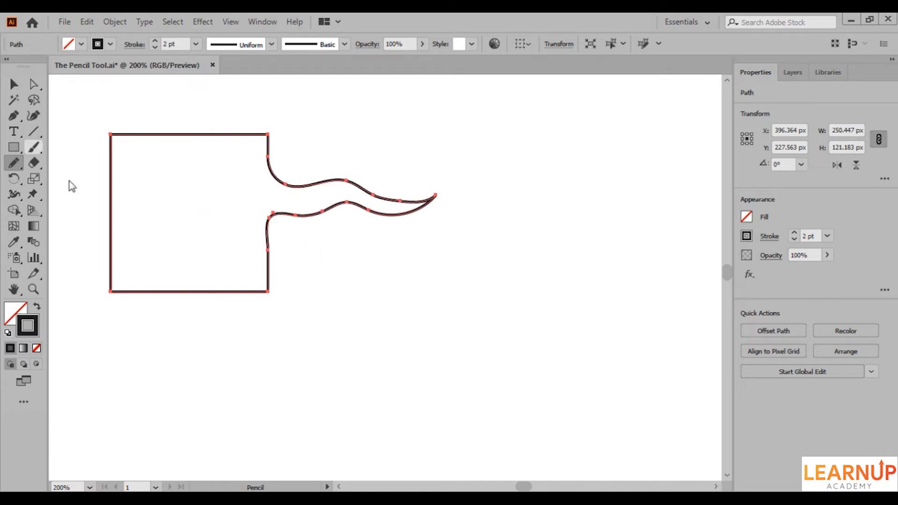
Step: Edit the pixel distance for editing selected paths in the Pencil tool options and accept it
{"action": "double_click", "coordinate": [17, 162]}
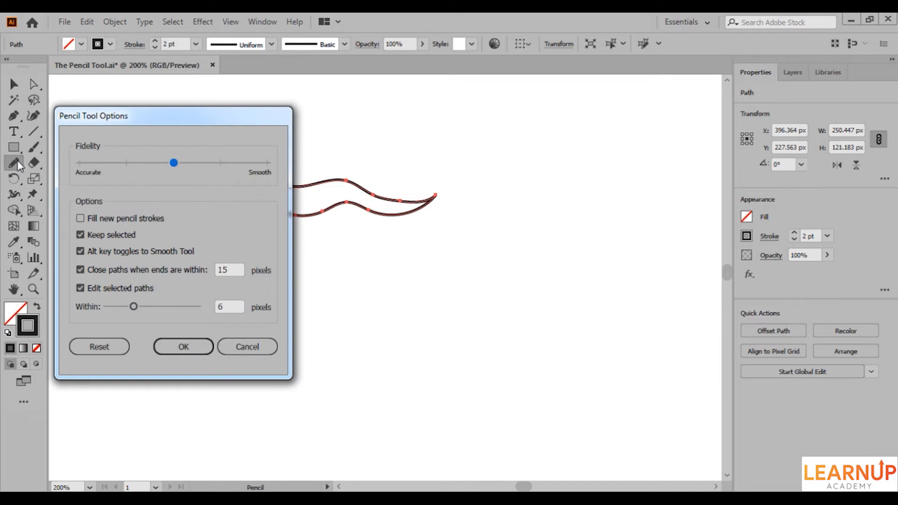
{"action": "double_click", "coordinate": [227, 307]}
{"action": "left_click", "coordinate": [187, 345]}
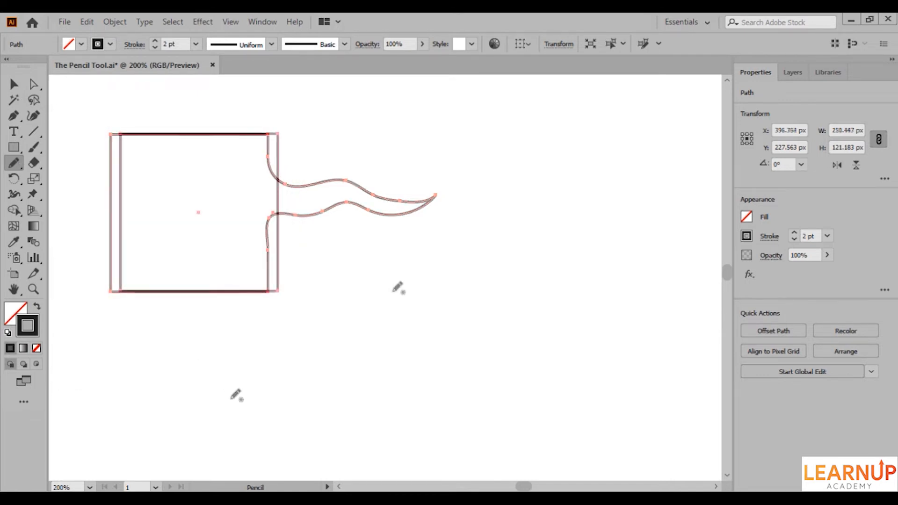
Step: Draw pointed wavy tails from the square's right edge with the Pencil tool, undoing trial strokes, with the shape about 230 px wide
{"action": "mouse_move", "coordinate": [279, 164]}
{"action": "left_mouse_down"}
{"action": "mouse_move", "coordinate": [409, 199]}
{"action": "mouse_move", "coordinate": [385, 206]}
{"action": "mouse_move", "coordinate": [280, 193]}
{"action": "left_mouse_up"}
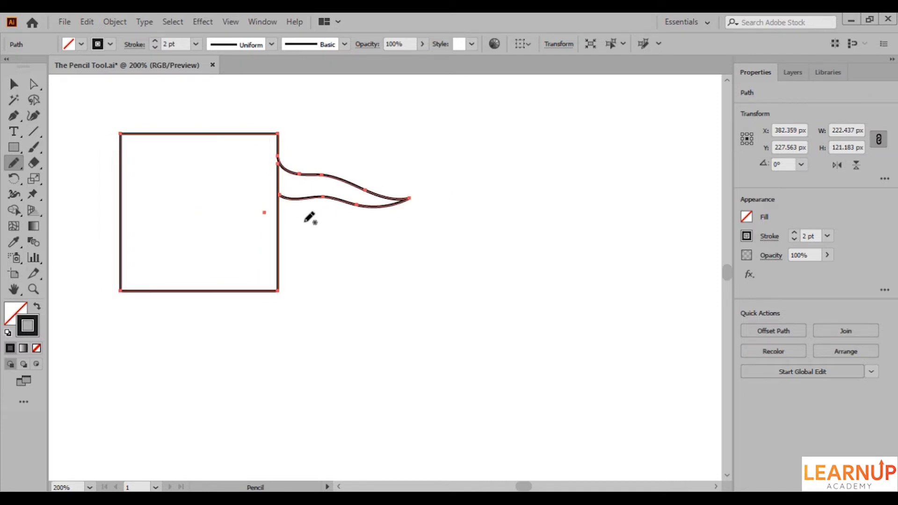
{"action": "key", "text": "ctrl+z"}
{"action": "mouse_move", "coordinate": [279, 157]}
{"action": "left_mouse_down"}
{"action": "mouse_move", "coordinate": [376, 194]}
{"action": "mouse_move", "coordinate": [279, 191]}
{"action": "mouse_move", "coordinate": [341, 177]}
{"action": "mouse_move", "coordinate": [397, 195]}
{"action": "mouse_move", "coordinate": [280, 190]}
{"action": "left_mouse_up"}
{"action": "key", "text": "ctrl+z"}
{"action": "key", "text": "ctrl+z"}
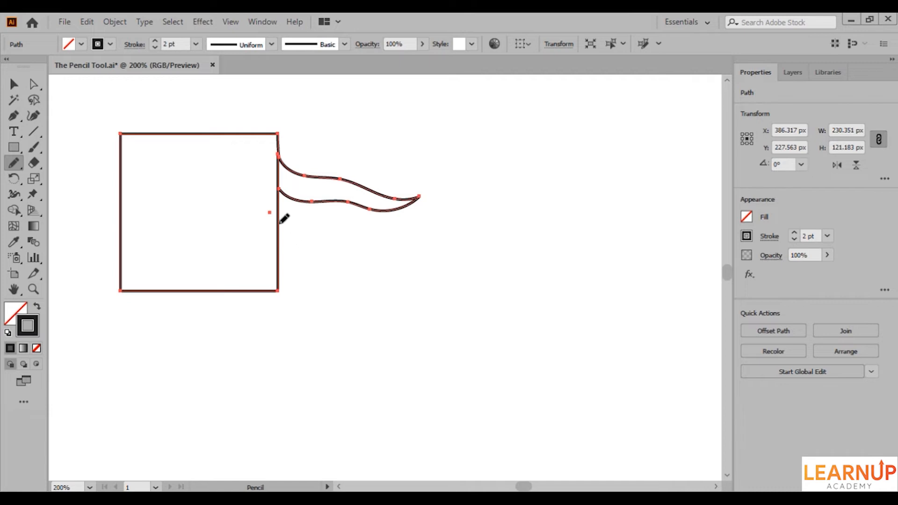
{"action": "mouse_move", "coordinate": [280, 224]}
{"action": "left_mouse_down"}
{"action": "mouse_move", "coordinate": [296, 202]}
{"action": "mouse_move", "coordinate": [316, 199]}
{"action": "left_mouse_up"}
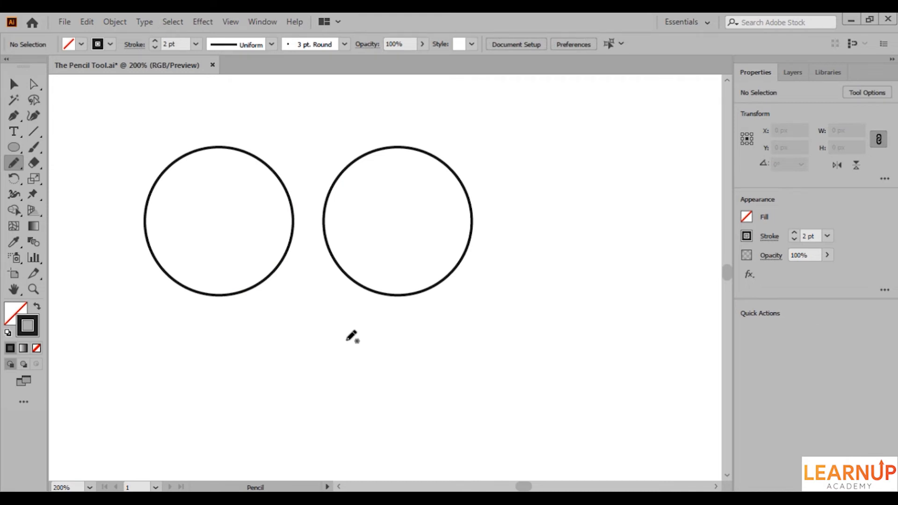
Step: Select both circles and connect their tops and their bottoms with straight Pencil tool lines
{"action": "key", "text": "v"}
{"action": "mouse_move", "coordinate": [240, 132]}
{"action": "left_mouse_down"}
{"action": "mouse_move", "coordinate": [295, 164]}
{"action": "mouse_move", "coordinate": [366, 175]}
{"action": "left_mouse_up"}
{"action": "key", "text": "n"}
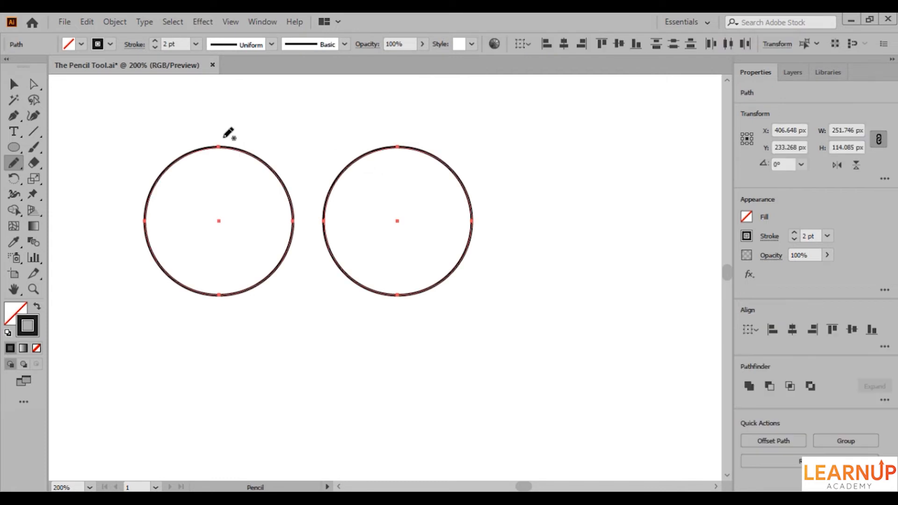
{"action": "mouse_move", "coordinate": [219, 145]}
{"action": "left_mouse_down"}
{"action": "mouse_move", "coordinate": [248, 153]}
{"action": "mouse_move", "coordinate": [398, 146]}
{"action": "left_mouse_up"}
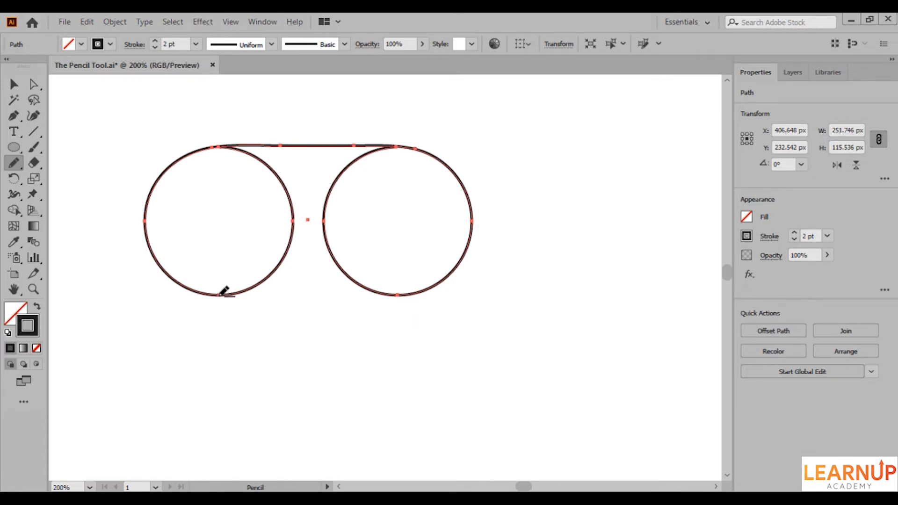
{"action": "mouse_move", "coordinate": [219, 296]}
{"action": "left_mouse_down"}
{"action": "mouse_move", "coordinate": [294, 310]}
{"action": "mouse_move", "coordinate": [401, 296]}
{"action": "left_mouse_up"}
{"action": "left_click_drag", "start_coordinate": [400, 295], "coordinate": [401, 296]}
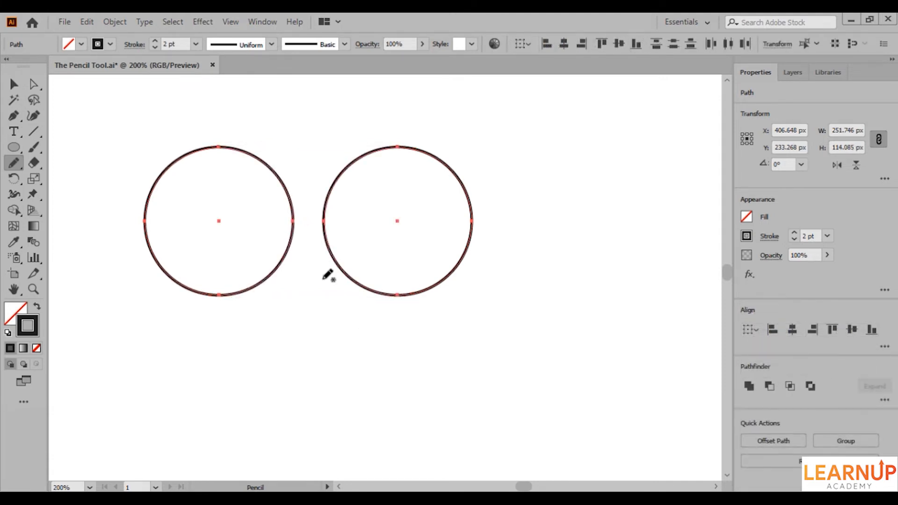
Step: Join the two circles with an arched pencil bridge, and again with a V-shaped stroke above and an inverted V below
{"action": "left_click_drag", "start_coordinate": [284, 258], "coordinate": [337, 264]}
{"action": "mouse_move", "coordinate": [213, 148]}
{"action": "left_mouse_down"}
{"action": "mouse_move", "coordinate": [333, 135]}
{"action": "mouse_move", "coordinate": [398, 146]}
{"action": "left_mouse_up"}
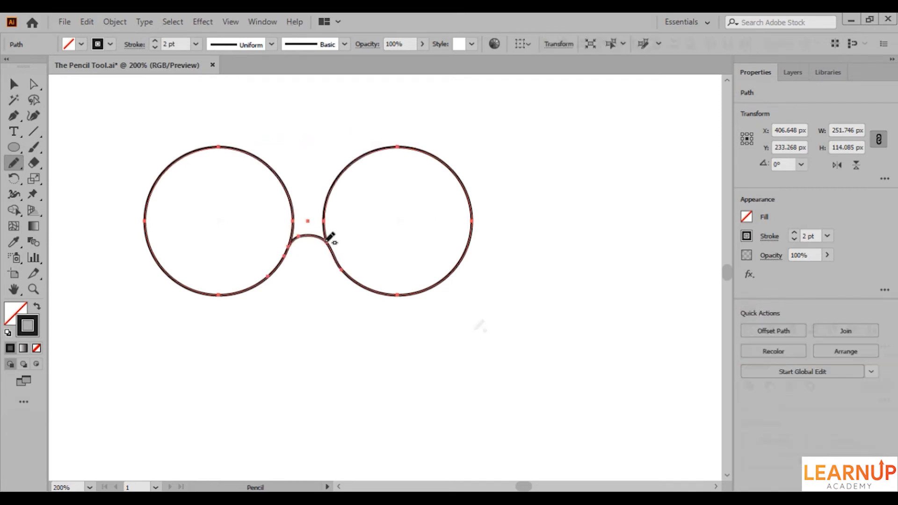
{"action": "left_click_drag", "start_coordinate": [289, 187], "coordinate": [331, 181]}
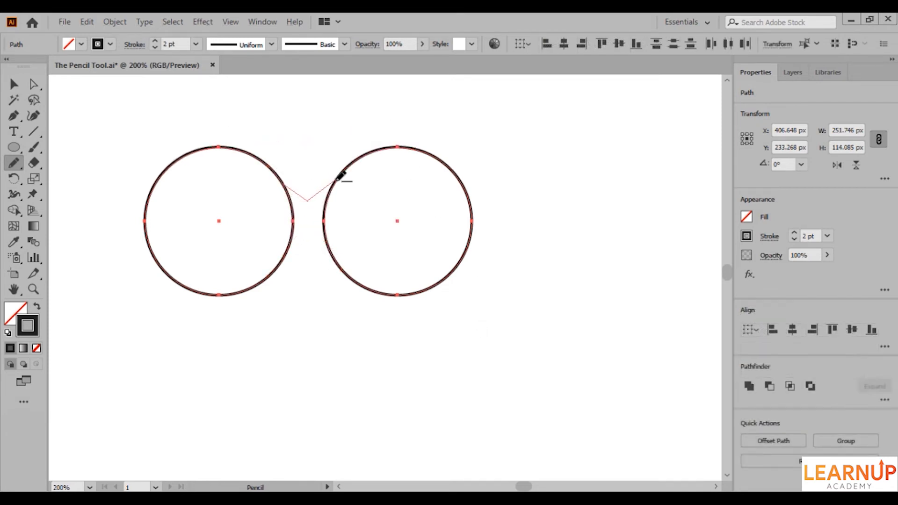
{"action": "mouse_move", "coordinate": [248, 289]}
{"action": "left_mouse_down"}
{"action": "mouse_move", "coordinate": [305, 254]}
{"action": "mouse_move", "coordinate": [392, 291]}
{"action": "left_mouse_up"}
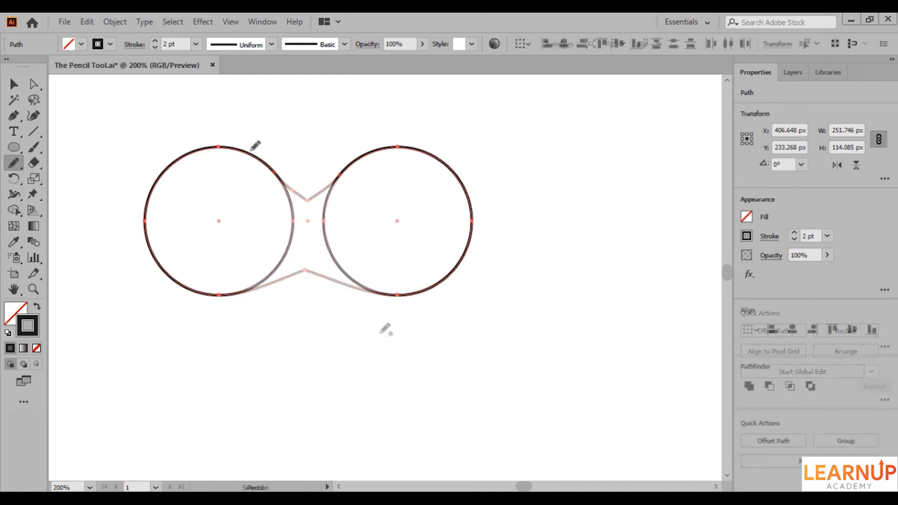
Step: Draw pencil strokes joining the upper edges and the lower edges of the two selected circles
{"action": "left_click_drag", "start_coordinate": [255, 145], "coordinate": [345, 178]}
{"action": "mouse_move", "coordinate": [393, 292]}
{"action": "left_mouse_down"}
{"action": "mouse_move", "coordinate": [296, 264]}
{"action": "mouse_move", "coordinate": [277, 270]}
{"action": "left_mouse_up"}
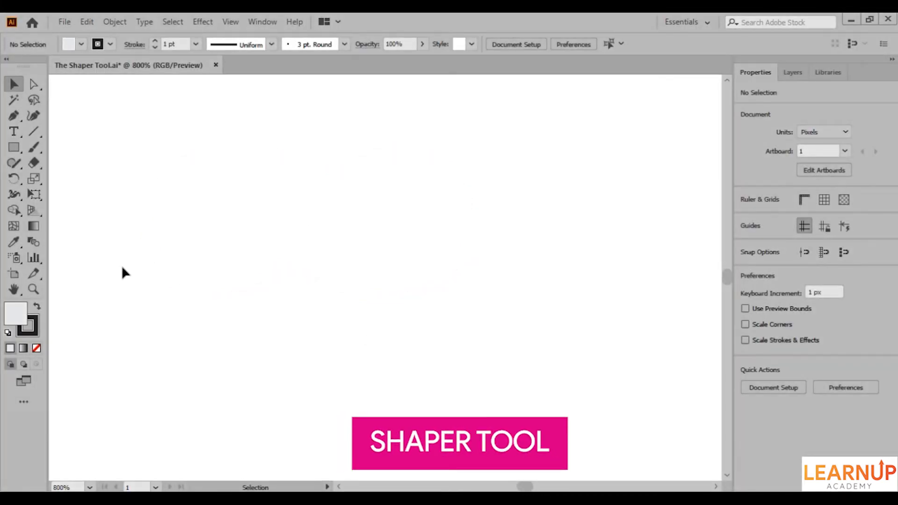
Step: Draw a circle and, beside it, a square of similar size with the Shaper tool
{"action": "left_click", "coordinate": [21, 163]}
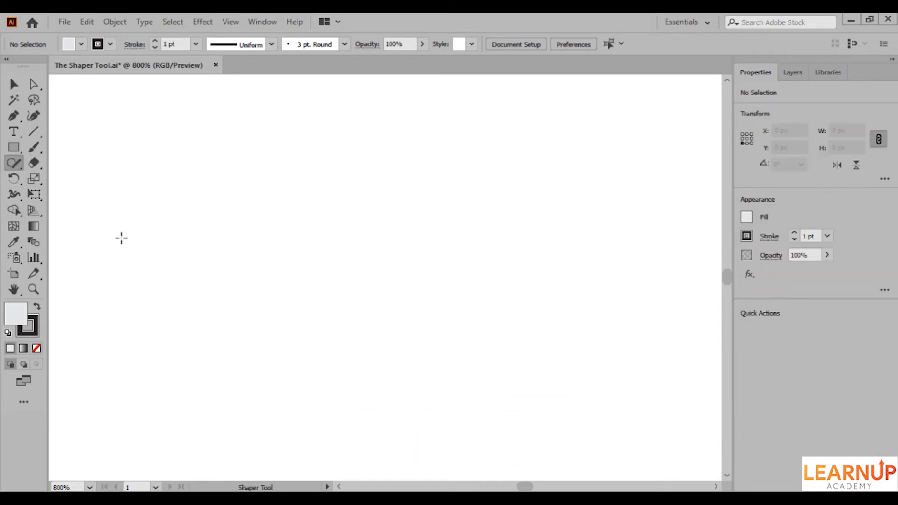
{"action": "mouse_move", "coordinate": [216, 246]}
{"action": "left_mouse_down"}
{"action": "mouse_move", "coordinate": [184, 259]}
{"action": "mouse_move", "coordinate": [178, 295]}
{"action": "mouse_move", "coordinate": [242, 304]}
{"action": "mouse_move", "coordinate": [244, 262]}
{"action": "mouse_move", "coordinate": [215, 251]}
{"action": "left_mouse_up"}
{"action": "mouse_move", "coordinate": [357, 246]}
{"action": "left_mouse_down"}
{"action": "mouse_move", "coordinate": [425, 247]}
{"action": "mouse_move", "coordinate": [429, 306]}
{"action": "mouse_move", "coordinate": [356, 310]}
{"action": "mouse_move", "coordinate": [352, 246]}
{"action": "left_mouse_up"}
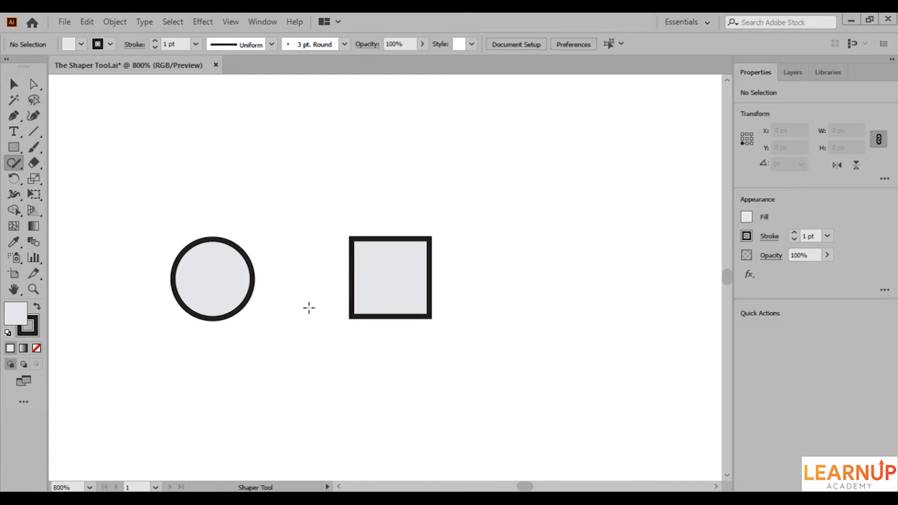
Step: Scribble over the circle to delete it and scribble inside the square with the Shaper tool
{"action": "mouse_move", "coordinate": [271, 251]}
{"action": "left_mouse_down"}
{"action": "mouse_move", "coordinate": [251, 261]}
{"action": "mouse_move", "coordinate": [236, 285]}
{"action": "left_mouse_up"}
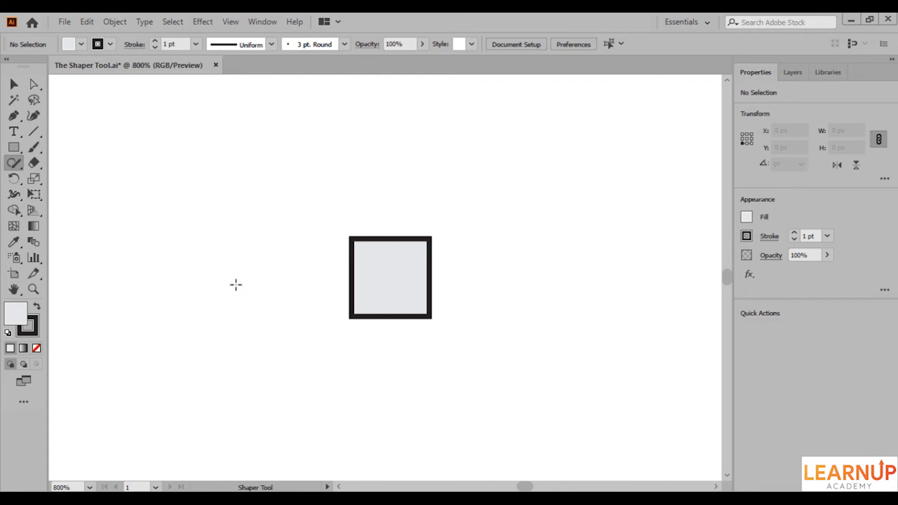
{"action": "left_click_drag", "start_coordinate": [366, 261], "coordinate": [366, 286]}
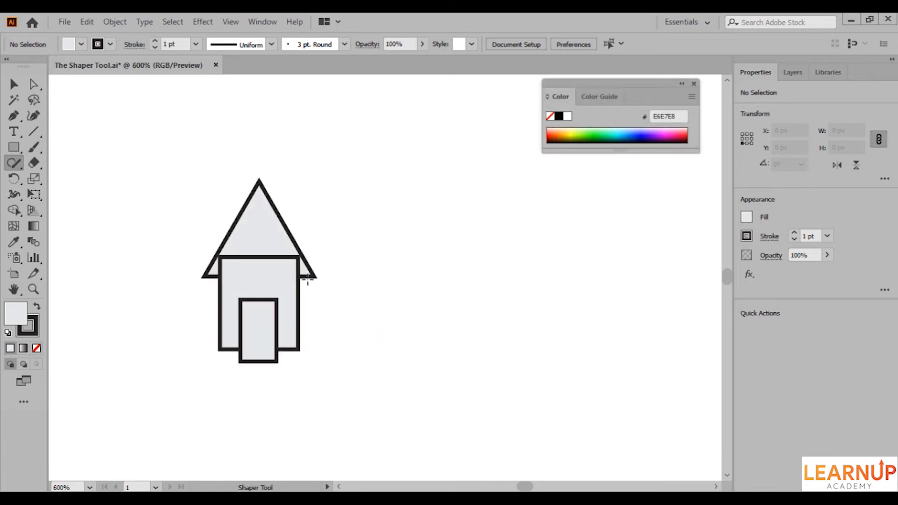
Step: Scribble out the overlap between the house's roof and walls, and the part of the door below the wall's base
{"action": "left_click_drag", "start_coordinate": [277, 259], "coordinate": [269, 270]}
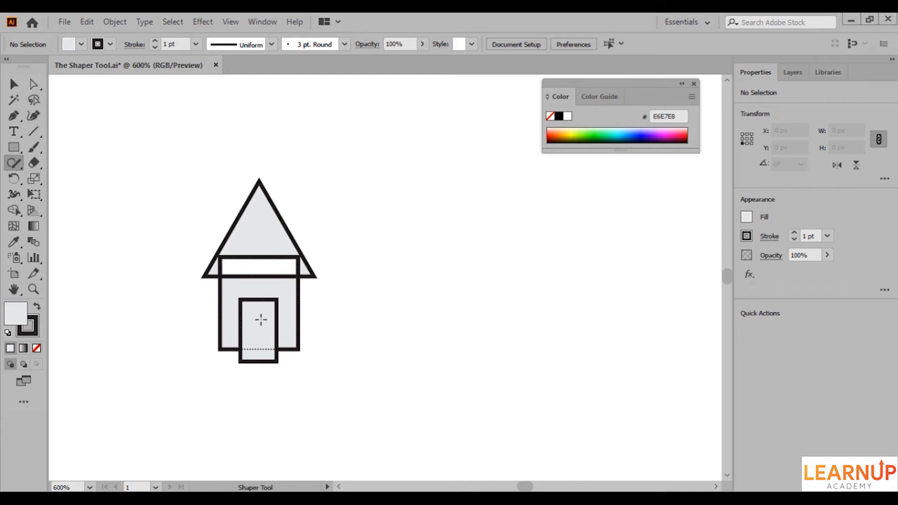
{"action": "left_click_drag", "start_coordinate": [265, 352], "coordinate": [263, 365]}
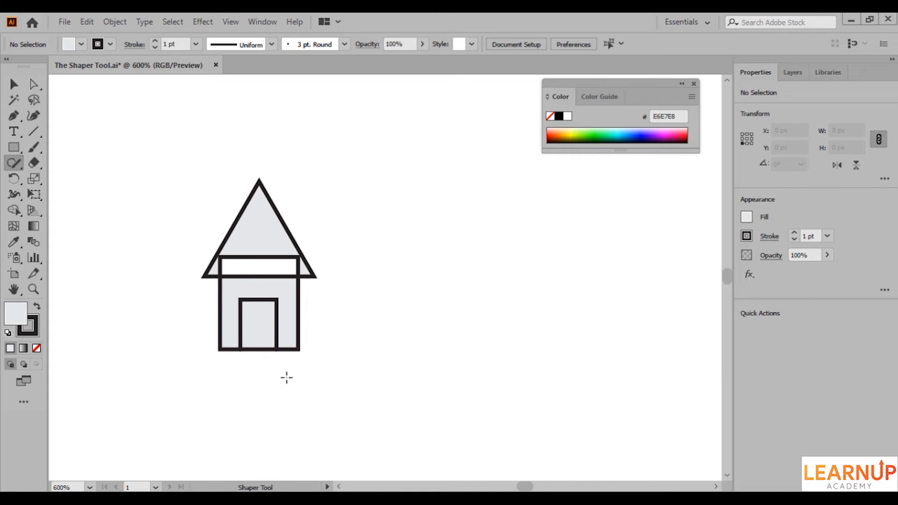
Step: Enter the house's Shaper Group, narrow the wall rectangle to about 17 px, and return to group level
{"action": "left_click", "coordinate": [289, 330]}
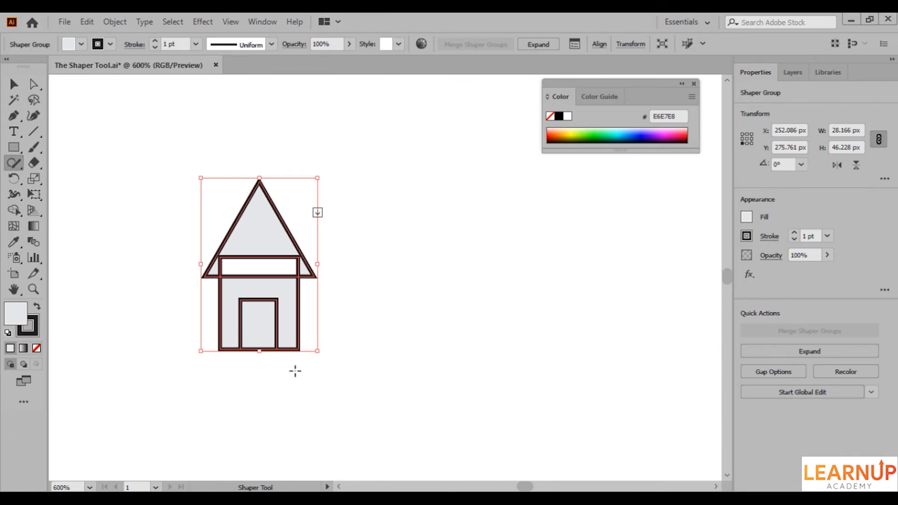
{"action": "left_click", "coordinate": [319, 215]}
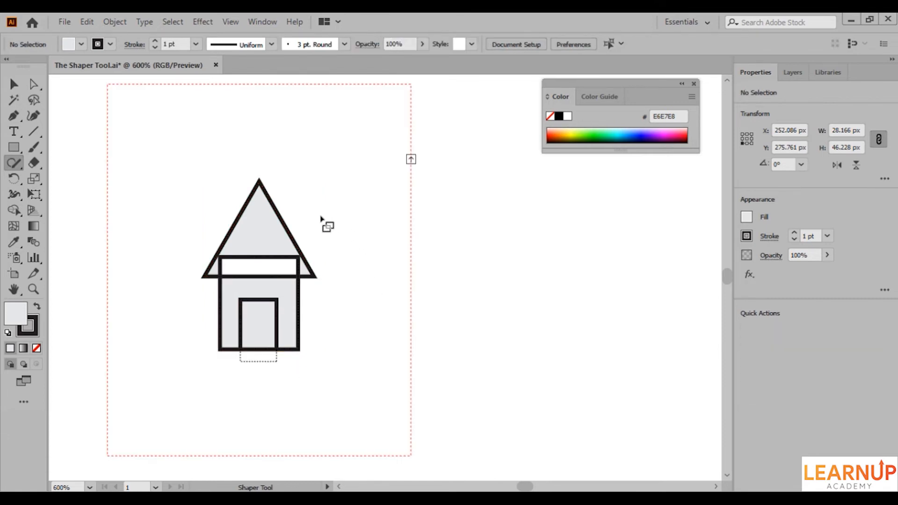
{"action": "left_click", "coordinate": [289, 291]}
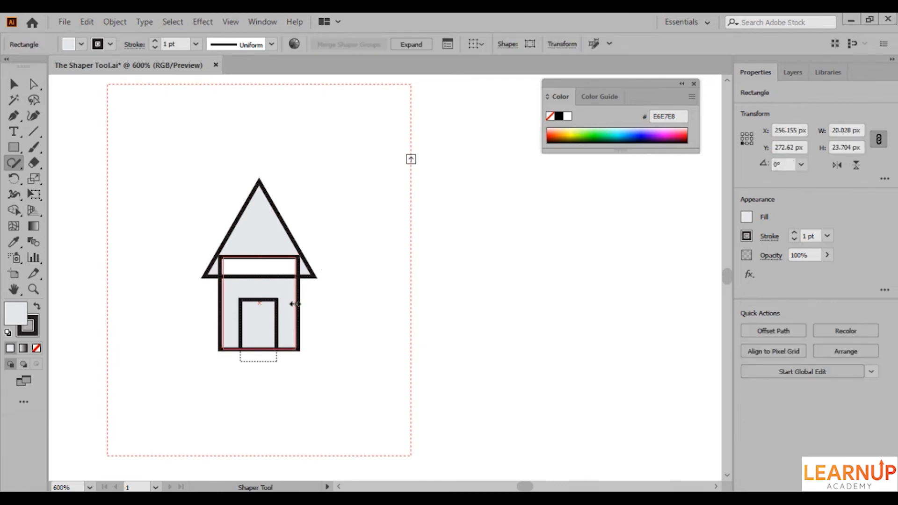
{"action": "left_click_drag", "start_coordinate": [295, 305], "coordinate": [292, 303]}
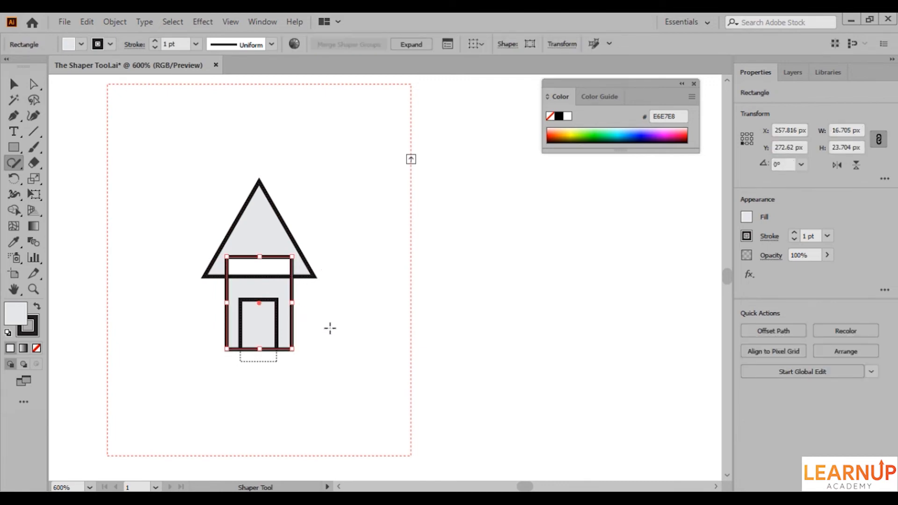
{"action": "left_click", "coordinate": [410, 159]}
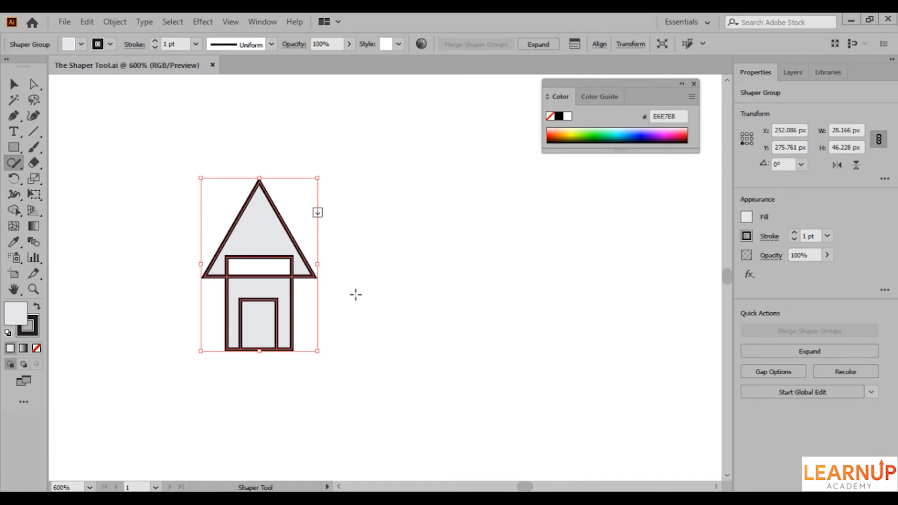
Step: Fill the roof with yellow EDFF00 and scribble from the roof down into the walls with the Shaper tool
{"action": "left_click", "coordinate": [272, 244]}
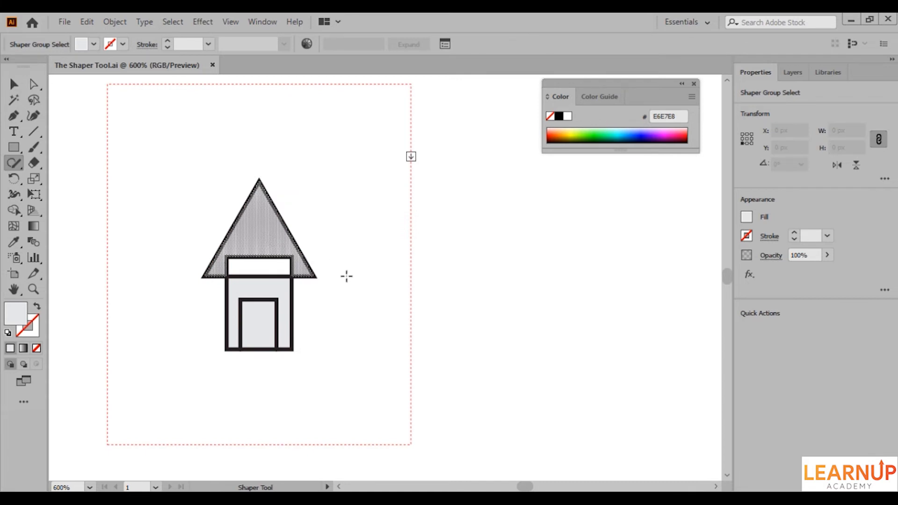
{"action": "left_click", "coordinate": [572, 133]}
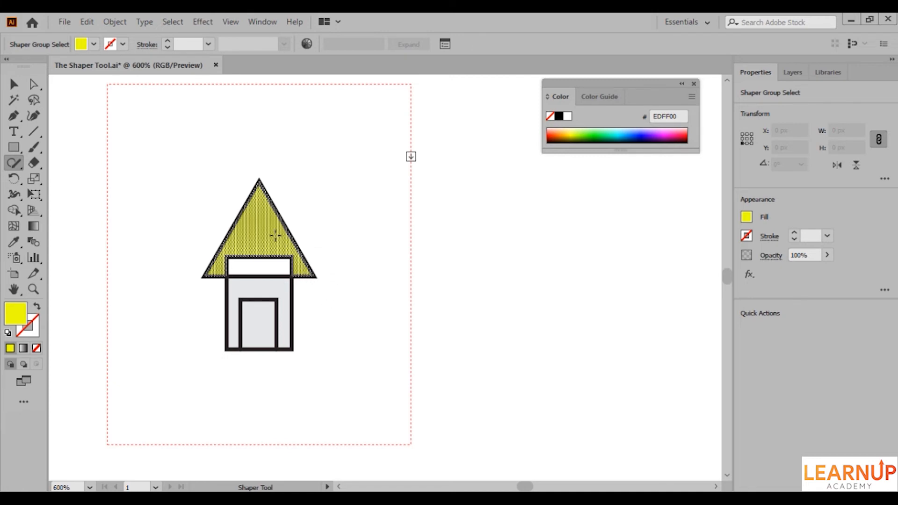
{"action": "left_click_drag", "start_coordinate": [275, 234], "coordinate": [254, 290]}
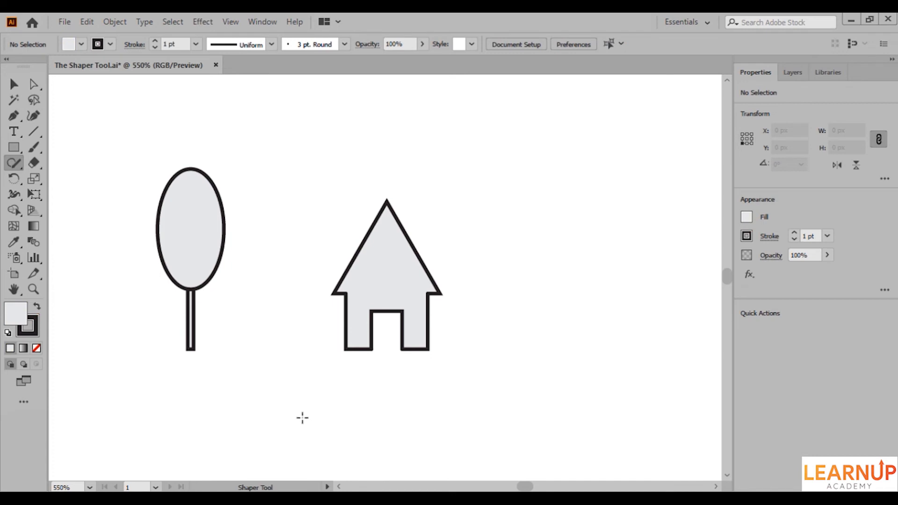
Step: Merge the tree and the house into a single Shaper Group
{"action": "left_click", "coordinate": [192, 283]}
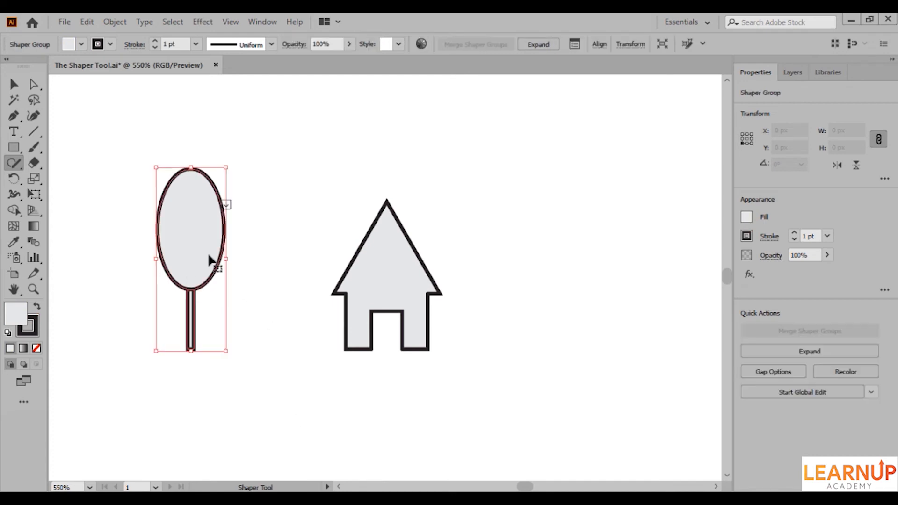
{"action": "left_click", "coordinate": [376, 268], "text": "shift"}
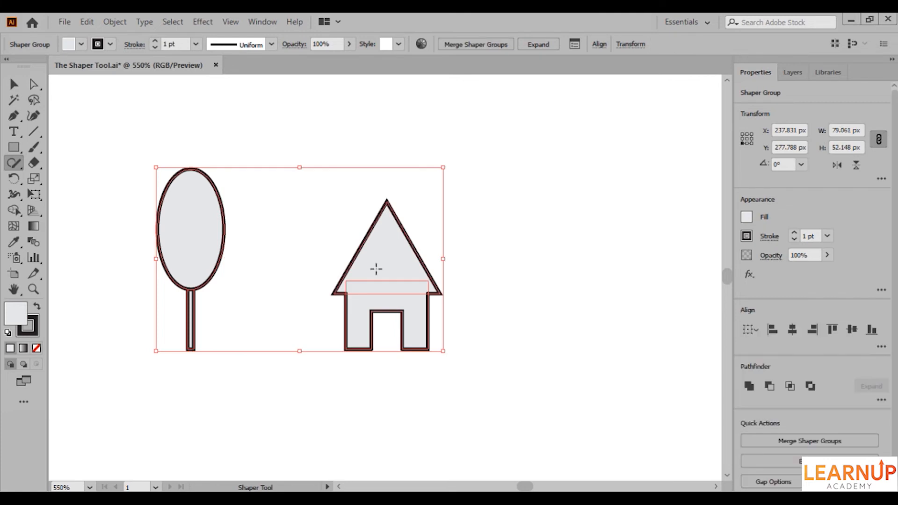
{"action": "left_click", "coordinate": [795, 442]}
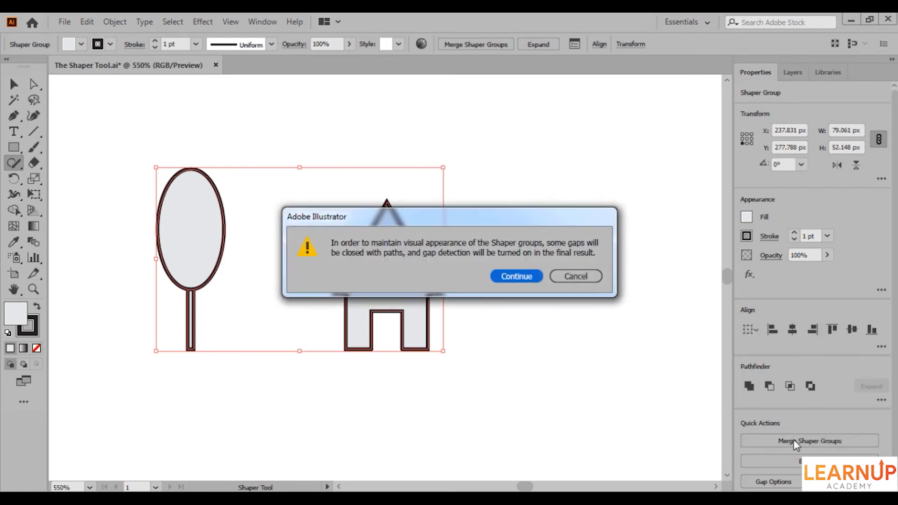
{"action": "left_click", "coordinate": [511, 283]}
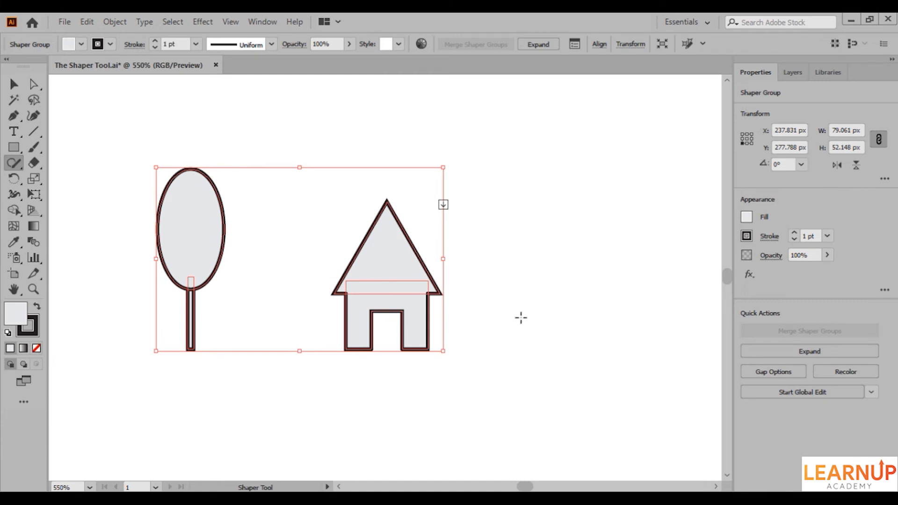
Step: Move the triangular roof out of the merged Shaper Group to the right of the house and expand the remaining group
{"action": "left_click", "coordinate": [442, 206]}
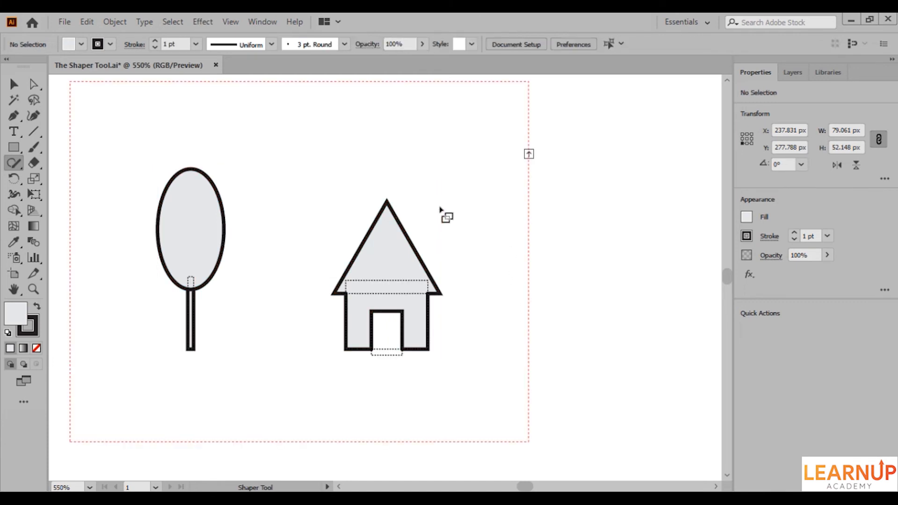
{"action": "left_click_drag", "start_coordinate": [402, 255], "coordinate": [626, 254]}
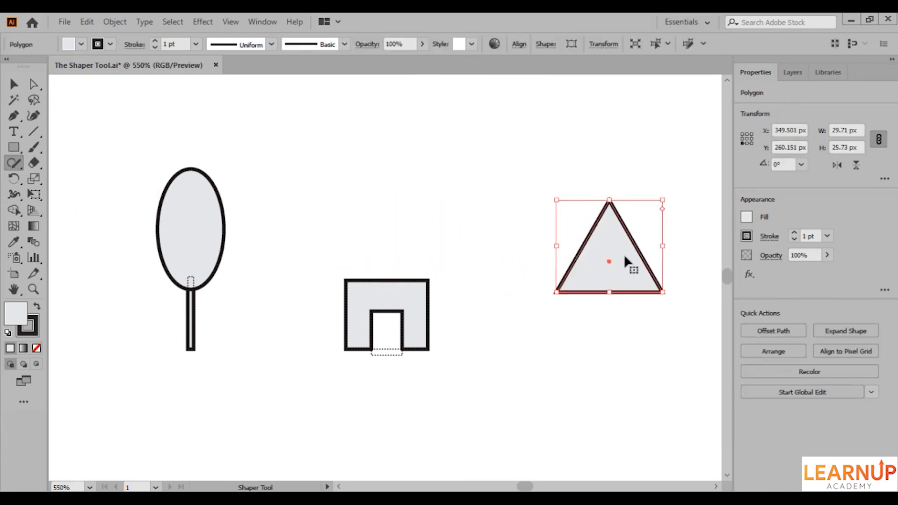
{"action": "left_click", "coordinate": [434, 294]}
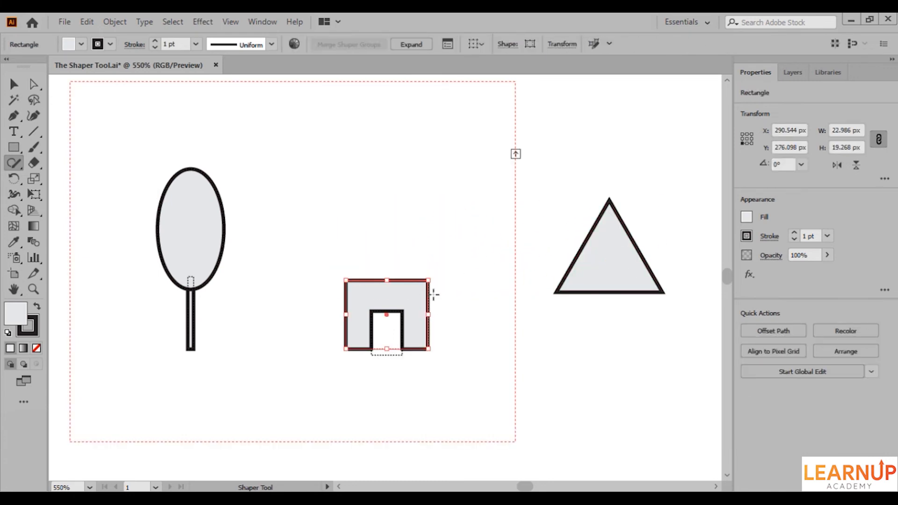
{"action": "left_click", "coordinate": [515, 154]}
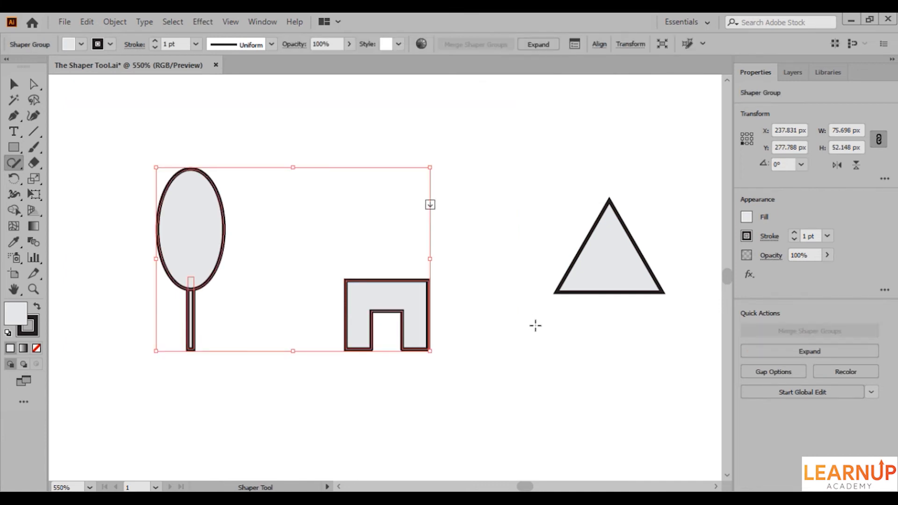
{"action": "left_click", "coordinate": [794, 352]}
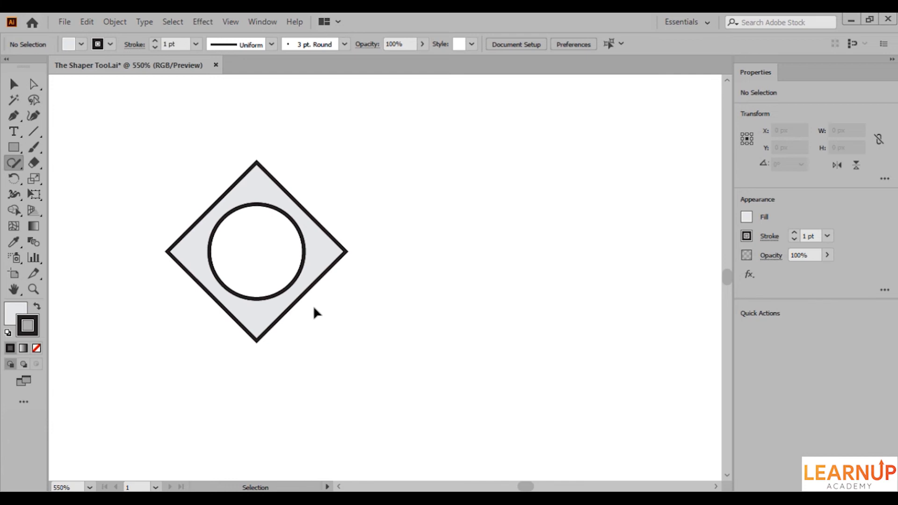
Step: Enable gap detection for the diamond-and-circle Shaper Group, with paint stopping at custom gaps of 4.7 px
{"action": "left_click", "coordinate": [309, 288]}
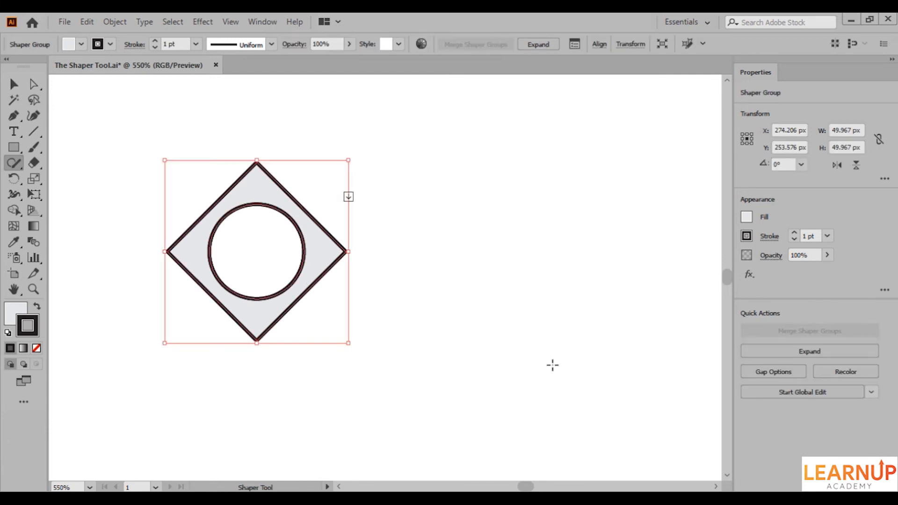
{"action": "left_click", "coordinate": [750, 372]}
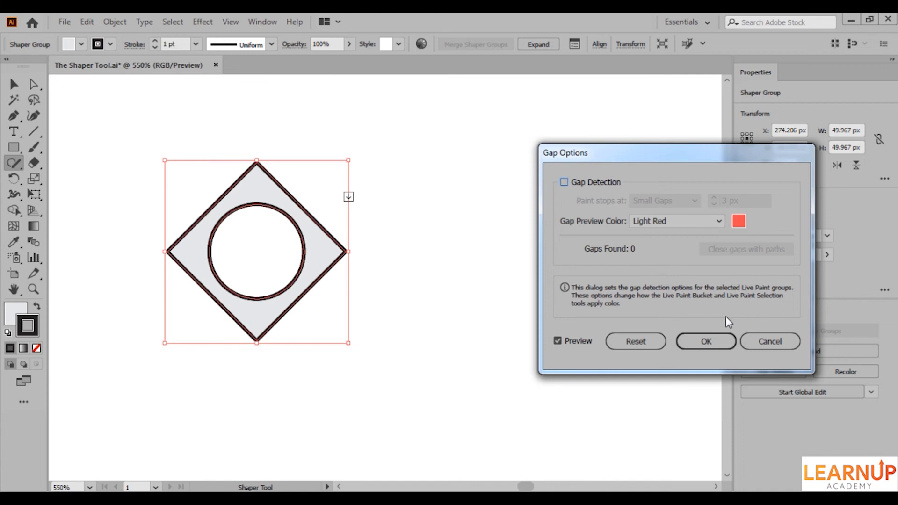
{"action": "left_click", "coordinate": [564, 182]}
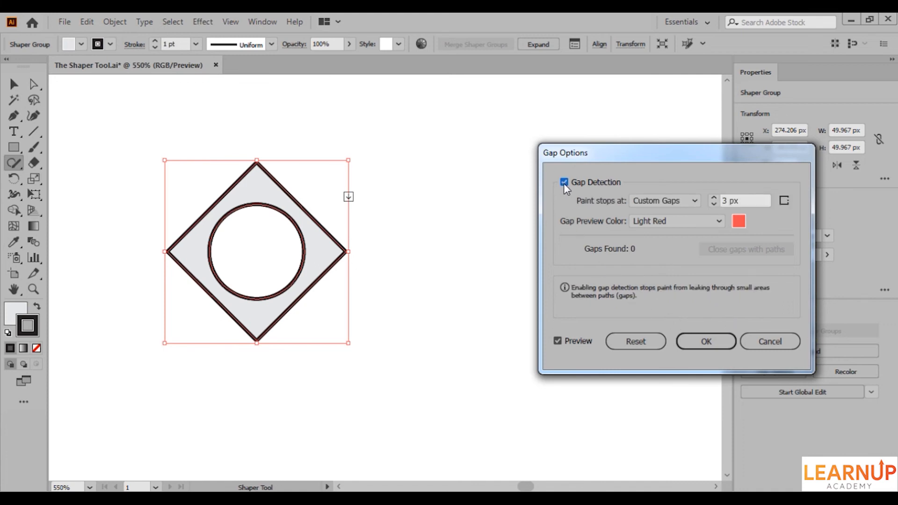
{"action": "left_click", "coordinate": [650, 203]}
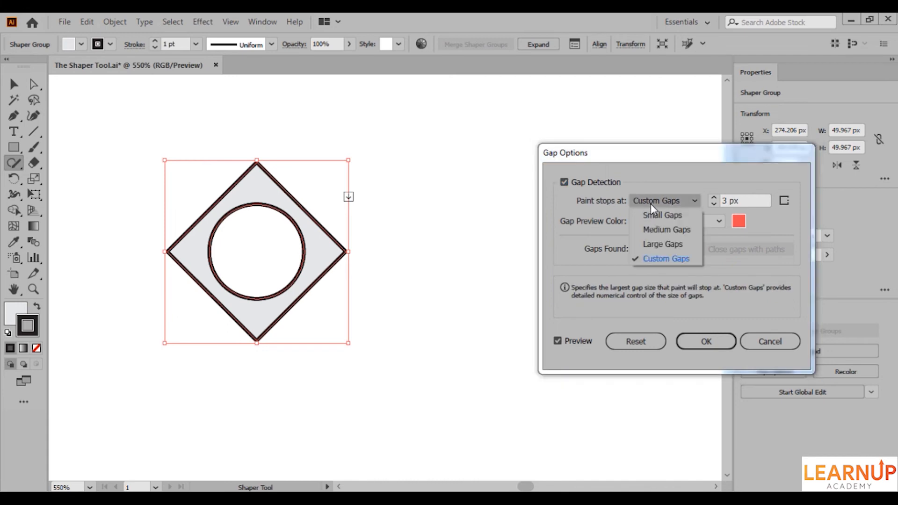
{"action": "left_click", "coordinate": [659, 259]}
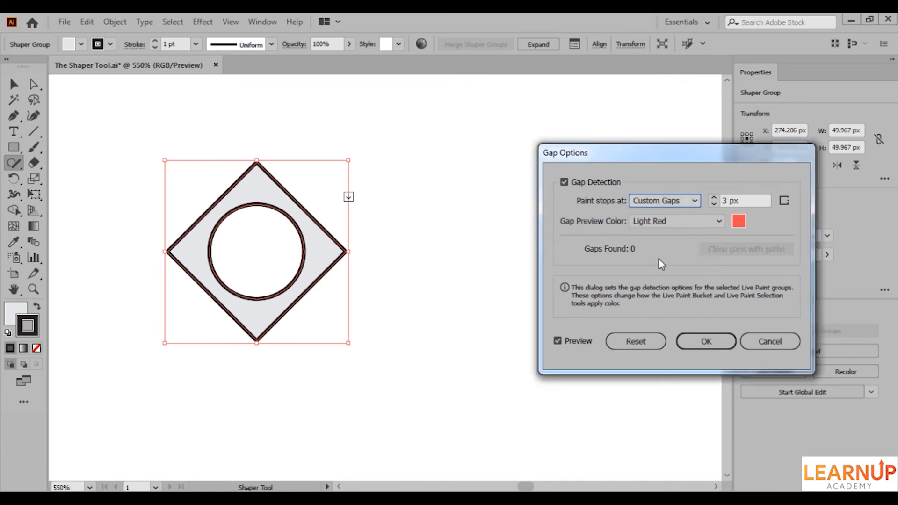
{"action": "left_click", "coordinate": [715, 201]}
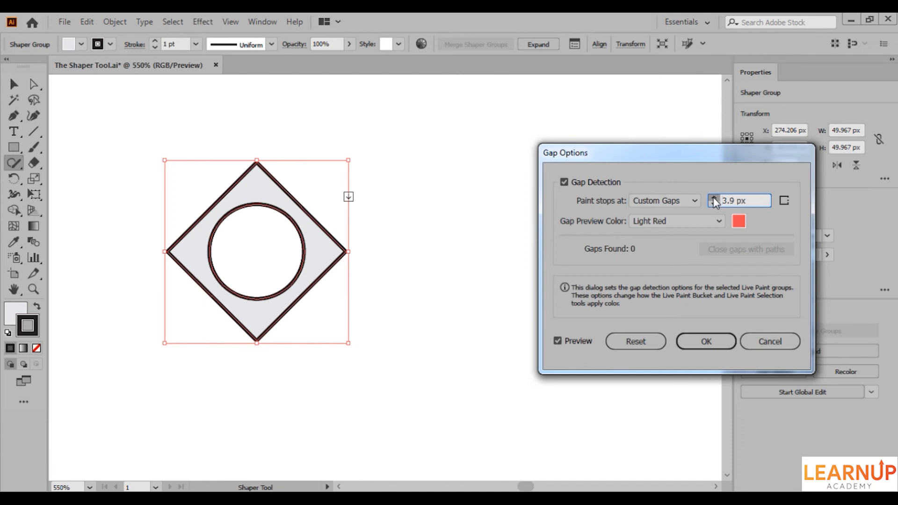
{"action": "left_click", "coordinate": [715, 200]}
{"action": "left_click", "coordinate": [714, 200]}
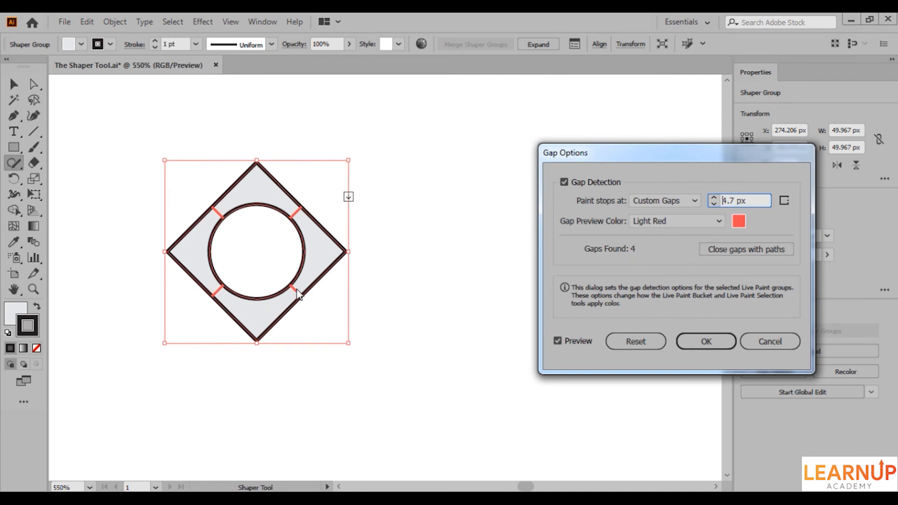
{"action": "left_click", "coordinate": [681, 346]}
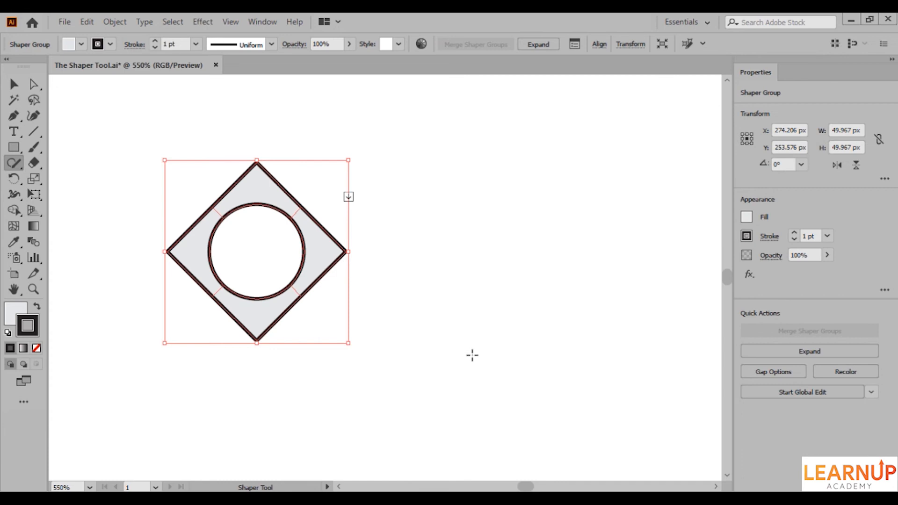
Step: Scribble away the diamond's right corner with the Shaper tool and undo the removal
{"action": "left_click_drag", "start_coordinate": [331, 223], "coordinate": [322, 275]}
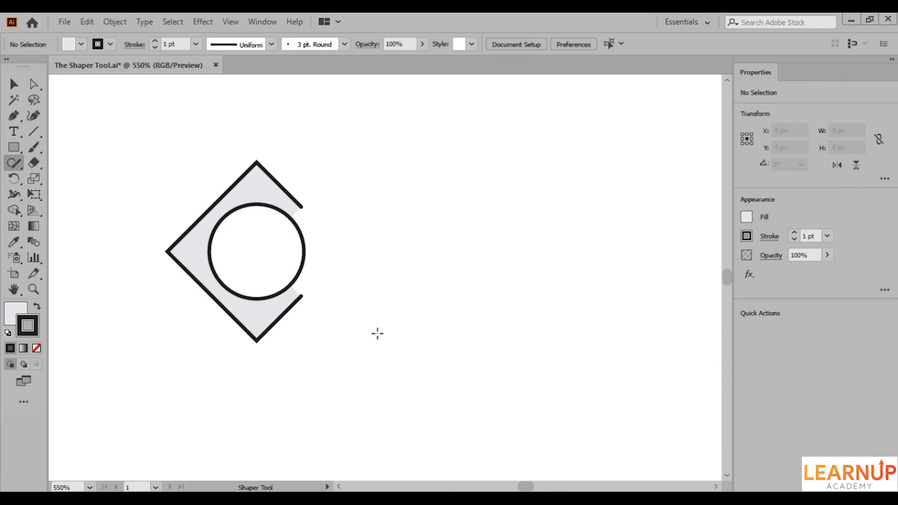
{"action": "key", "text": "ctrl+z"}
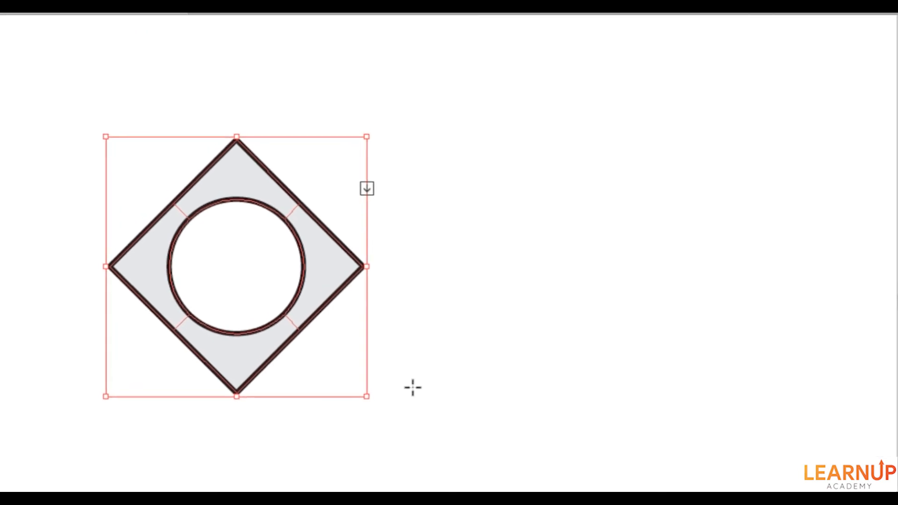
Step: Show the layer structure and highlight the ellipse and rectangle entries inside the Shaper Group
{"action": "key", "text": "F7"}
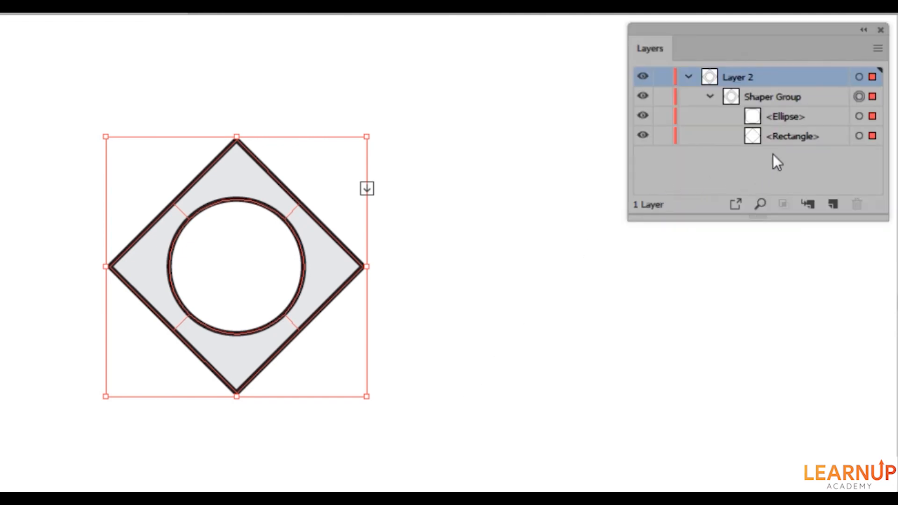
{"action": "left_click", "coordinate": [783, 116]}
{"action": "left_click", "coordinate": [785, 137]}
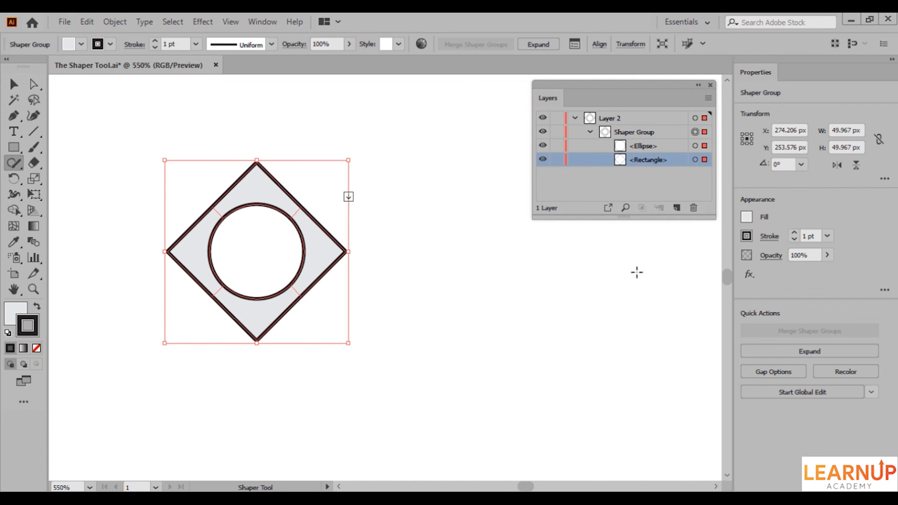
Step: Close the diamond-and-circle group's detected gaps with inserted paths and give those paths a solid 231F20 stroke
{"action": "left_click", "coordinate": [751, 369]}
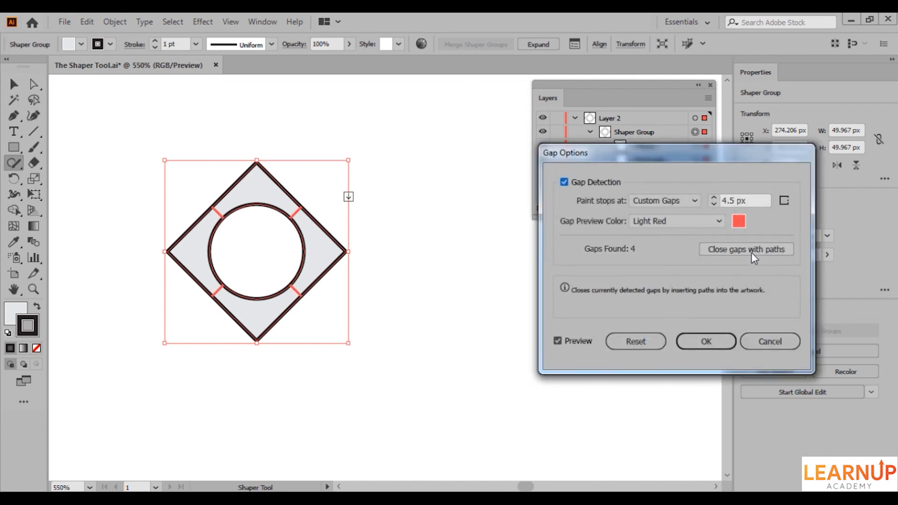
{"action": "left_click", "coordinate": [751, 250]}
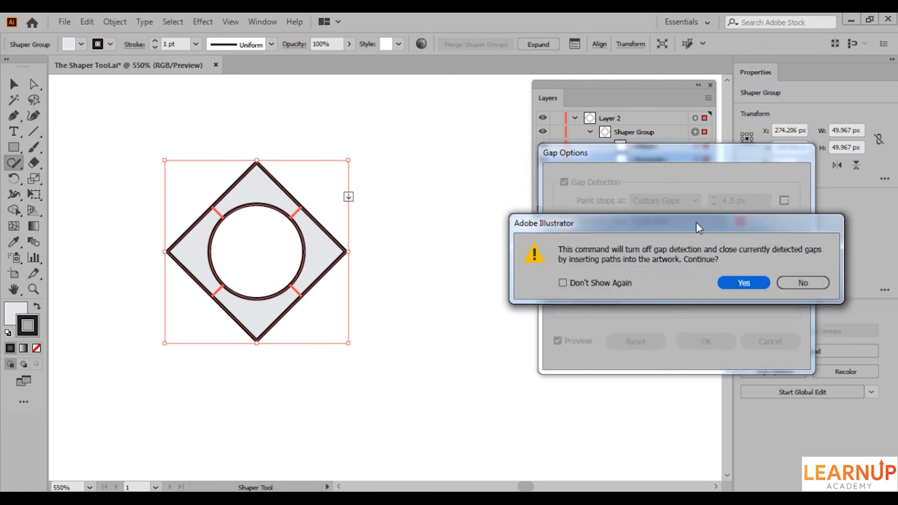
{"action": "left_click_drag", "start_coordinate": [696, 223], "coordinate": [690, 215]}
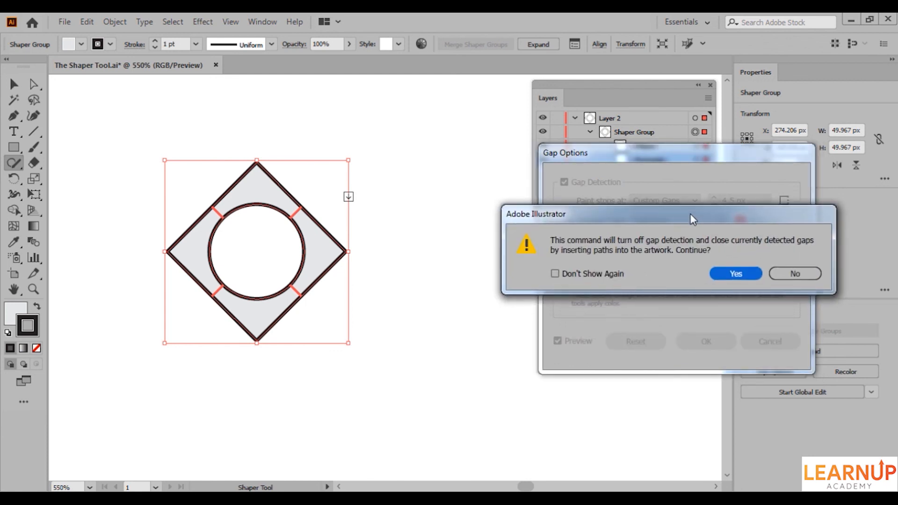
{"action": "left_click", "coordinate": [726, 274]}
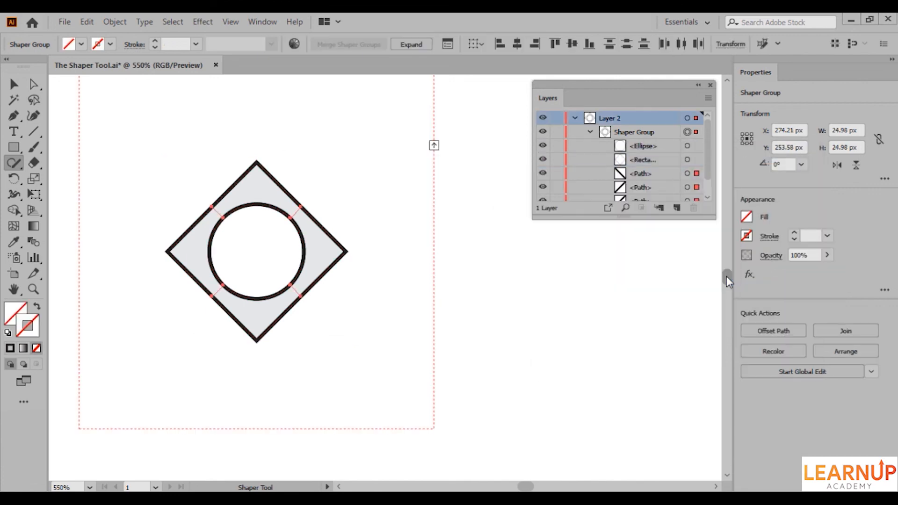
{"action": "left_click", "coordinate": [10, 348]}
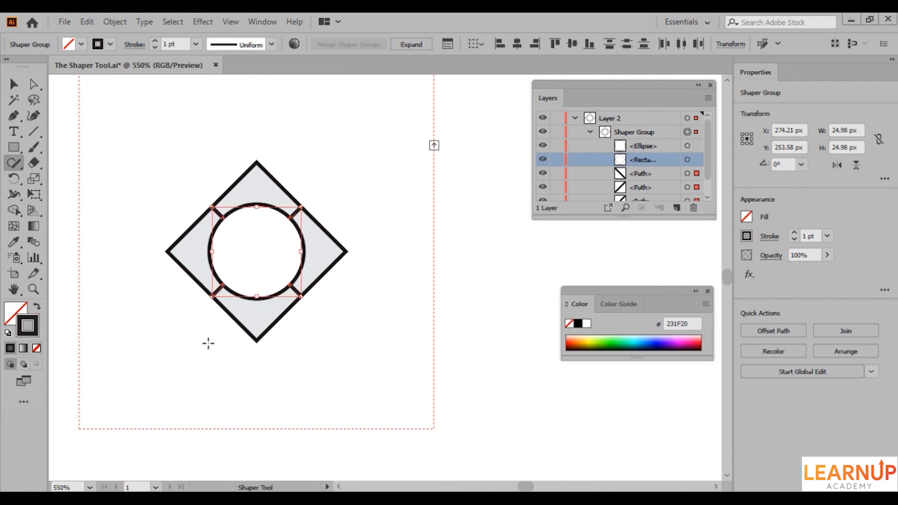
Step: Scribble away the diamond's bottom corner with the Shaper tool and recolour its right corner blue (2A6CFF)
{"action": "mouse_move", "coordinate": [210, 343]}
{"action": "left_mouse_down"}
{"action": "mouse_move", "coordinate": [246, 328]}
{"action": "mouse_move", "coordinate": [252, 336]}
{"action": "mouse_move", "coordinate": [294, 326]}
{"action": "left_mouse_up"}
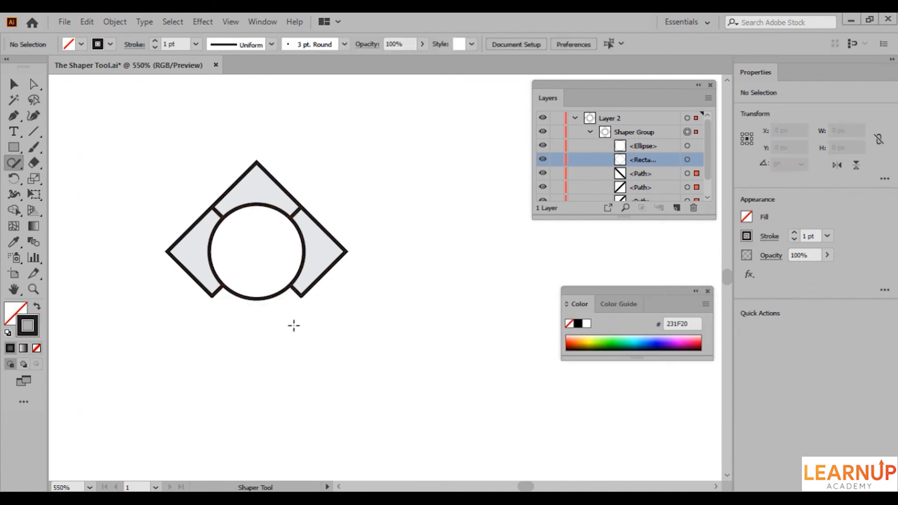
{"action": "left_click", "coordinate": [317, 257]}
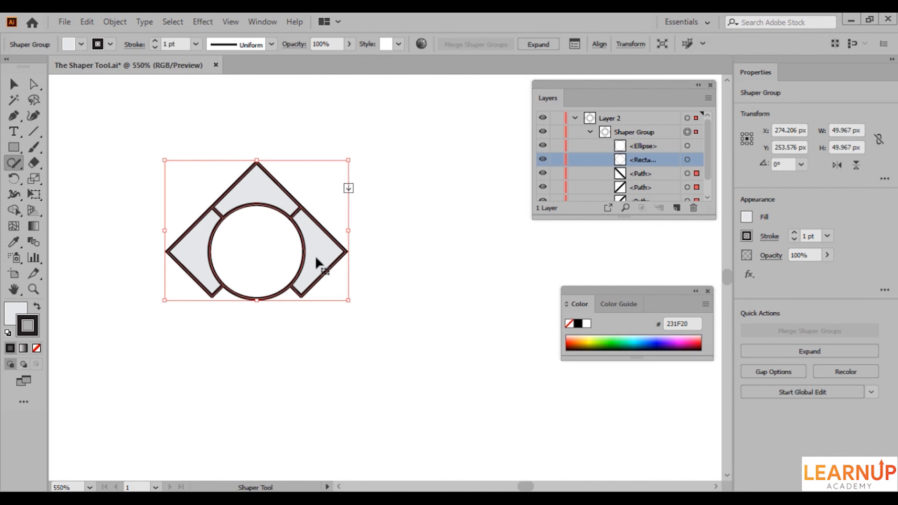
{"action": "left_click", "coordinate": [316, 256]}
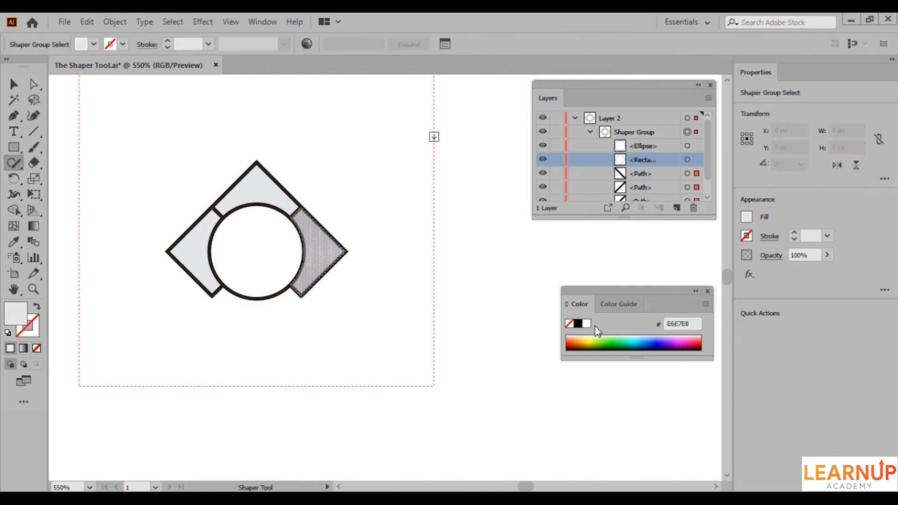
{"action": "left_click", "coordinate": [651, 338]}
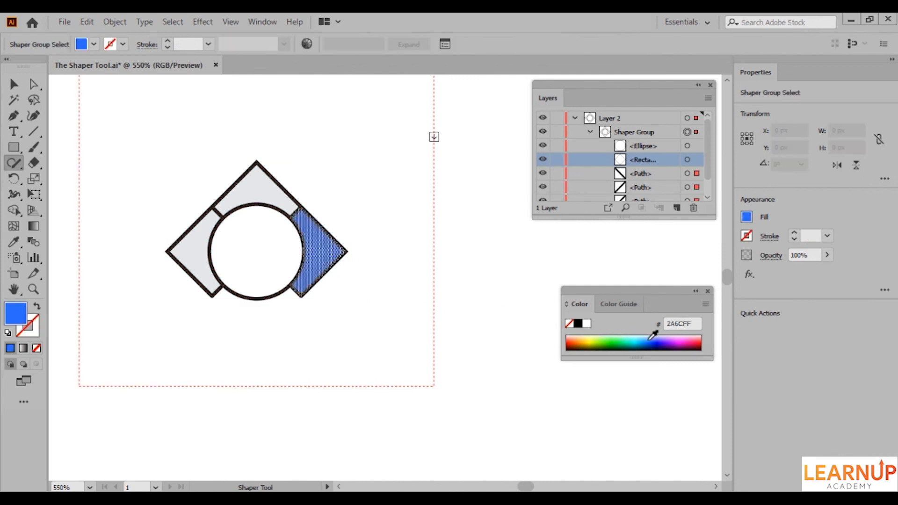
{"action": "left_click", "coordinate": [515, 377]}
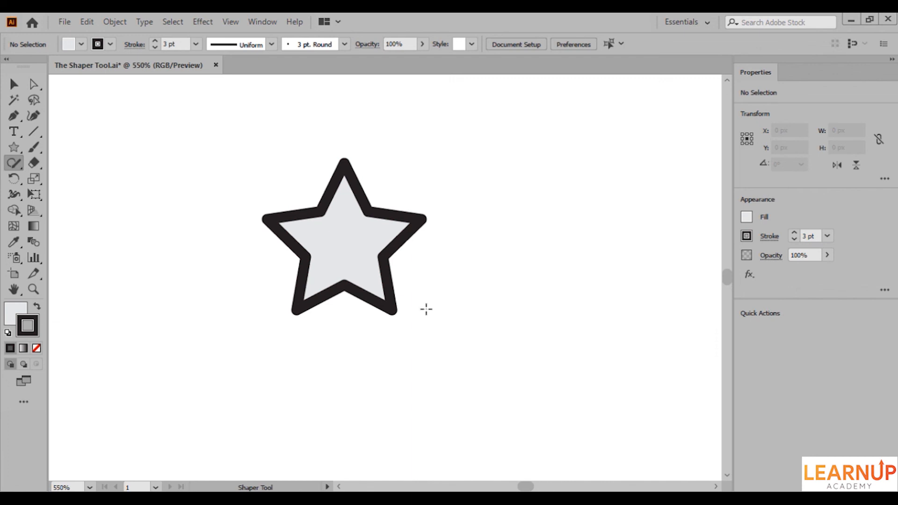
Step: Scribble away the star's fill with the Shaper tool, undo the removal, and turn the star path into a Live Paint group
{"action": "left_click_drag", "start_coordinate": [370, 235], "coordinate": [342, 261]}
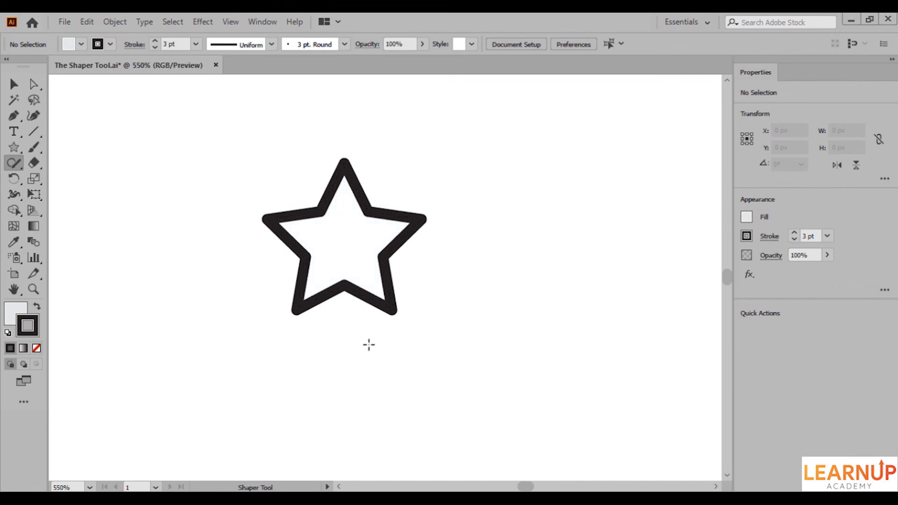
{"action": "key", "text": "ctrl+z"}
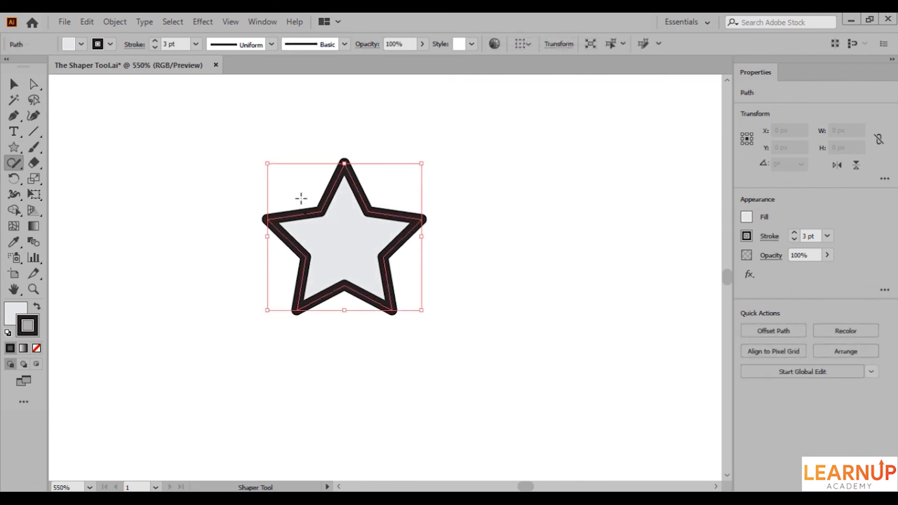
{"action": "left_click_drag", "start_coordinate": [295, 174], "coordinate": [288, 222]}
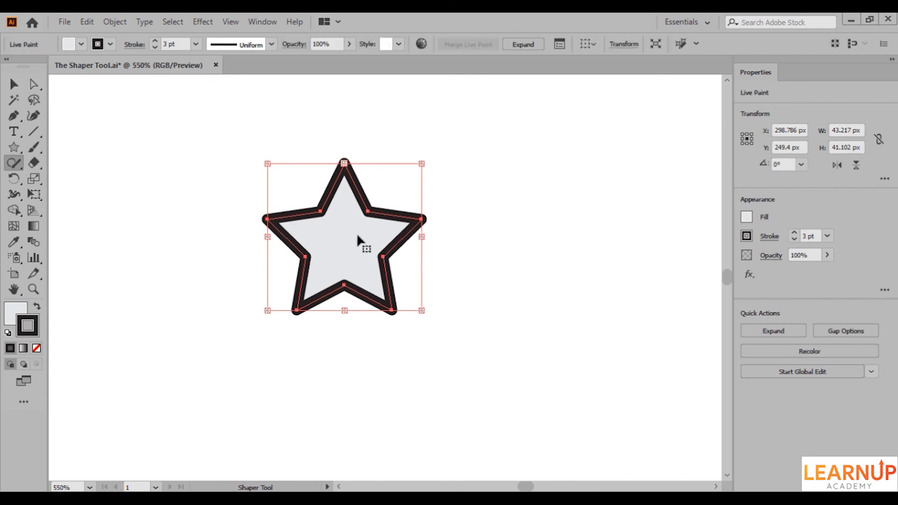